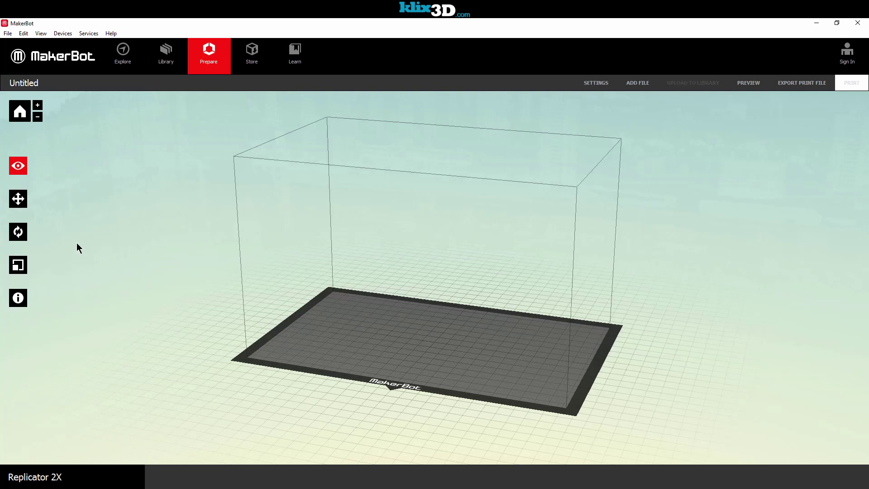
Set the printer device type to Replicator 2.
left_click(66, 35)
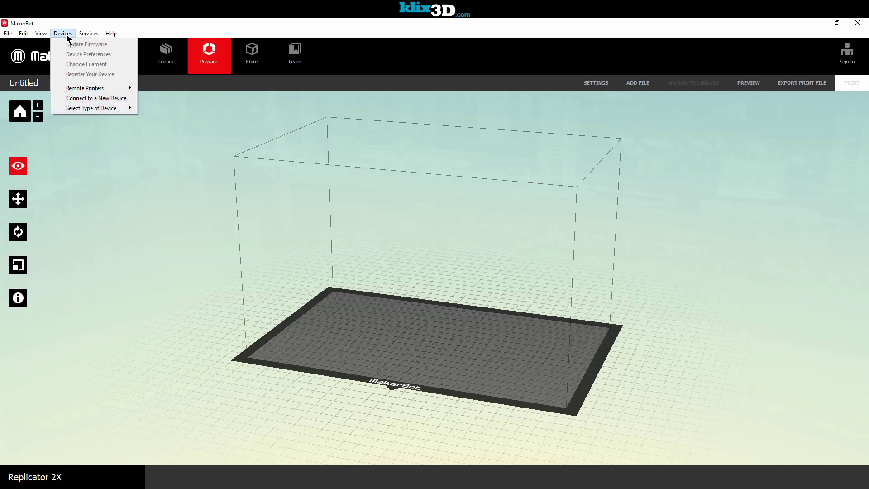
mouse_move(84, 107)
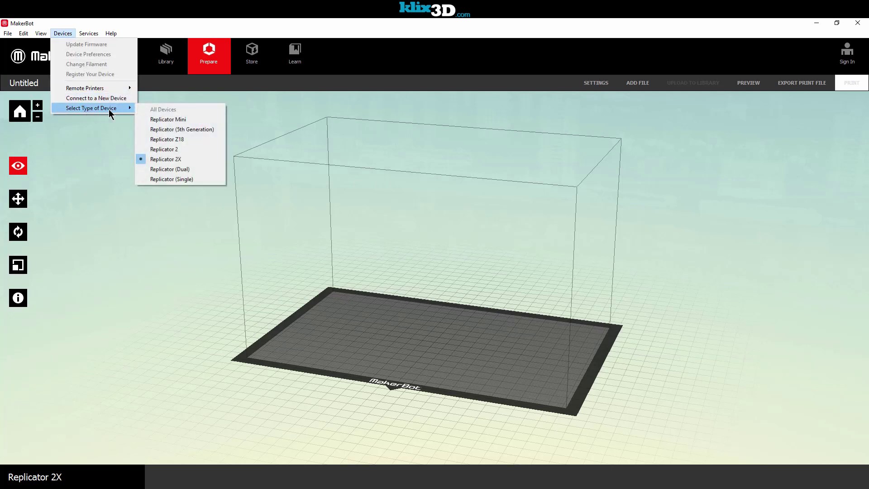
left_click(191, 152)
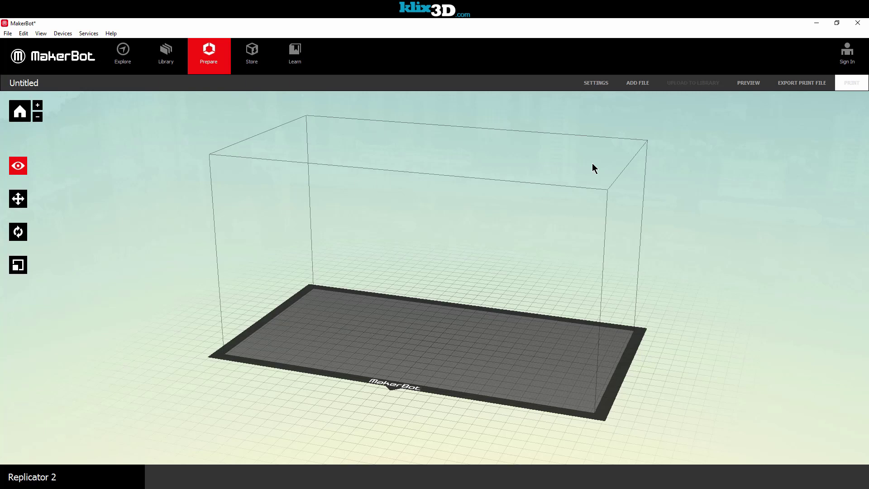
Add covid_mask sample.STL from the files folder inside the desktop's COVID-19 MASK folder to the build plate and inspect the model.
left_click(643, 88)
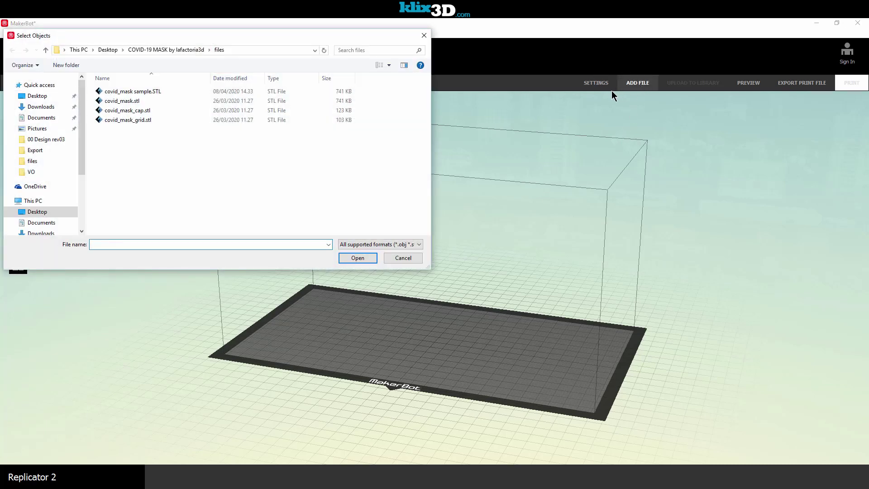
left_click(38, 212)
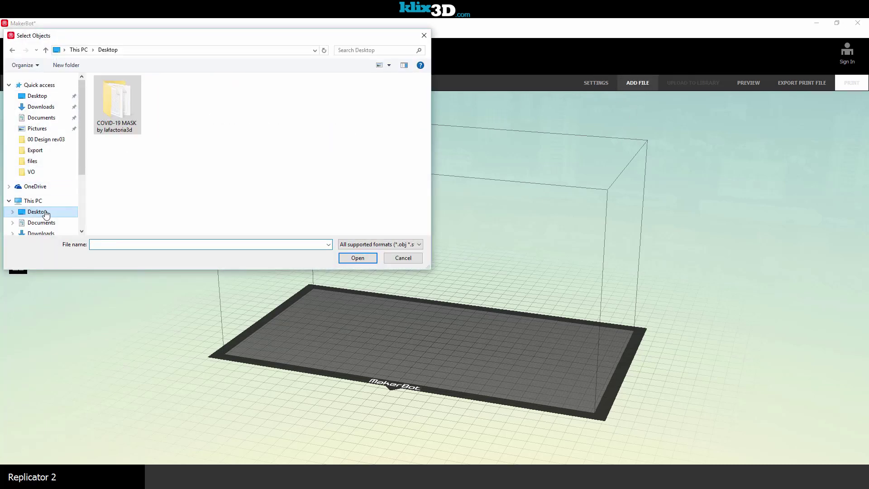
double_click(123, 110)
double_click(121, 91)
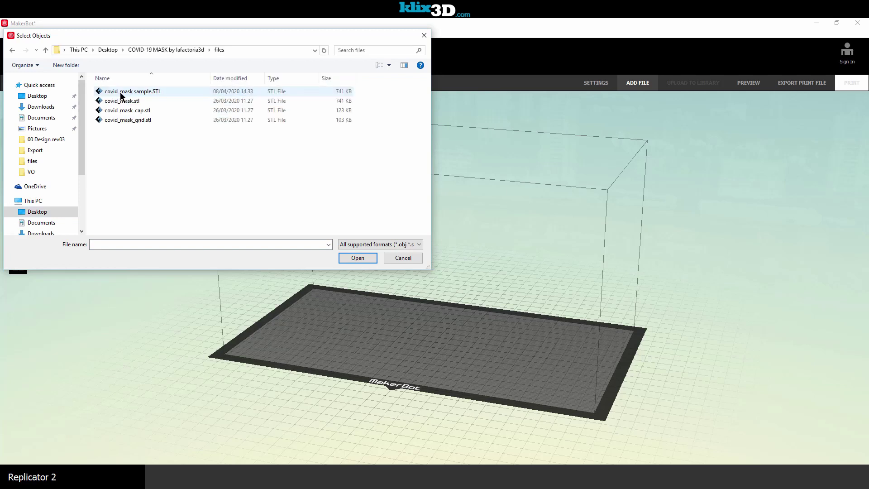
left_click(145, 90)
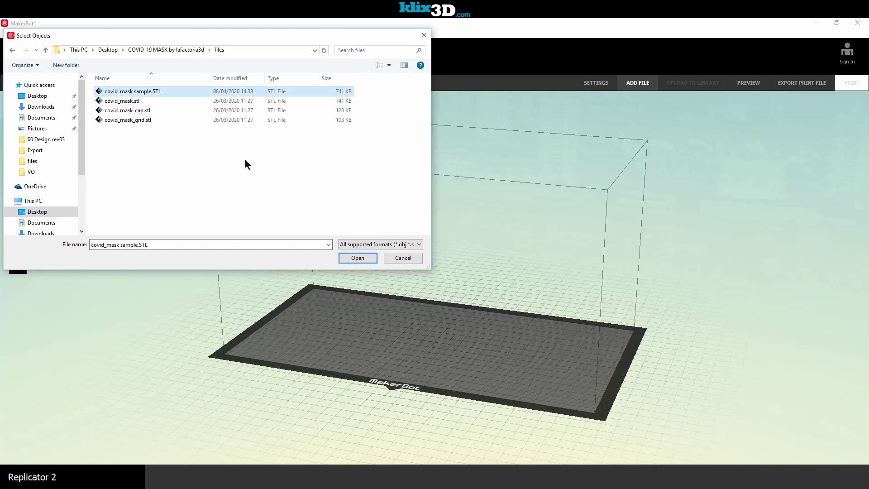
left_click(355, 257)
left_click_drag(360, 244, 566, 273)
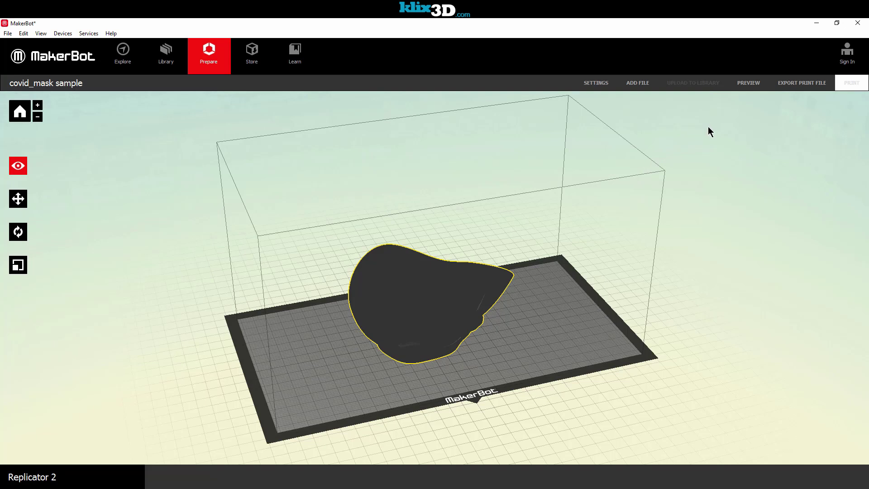
Close MakerBot without saving the project and switch to 3D Builder with a new empty scene.
left_click(857, 24)
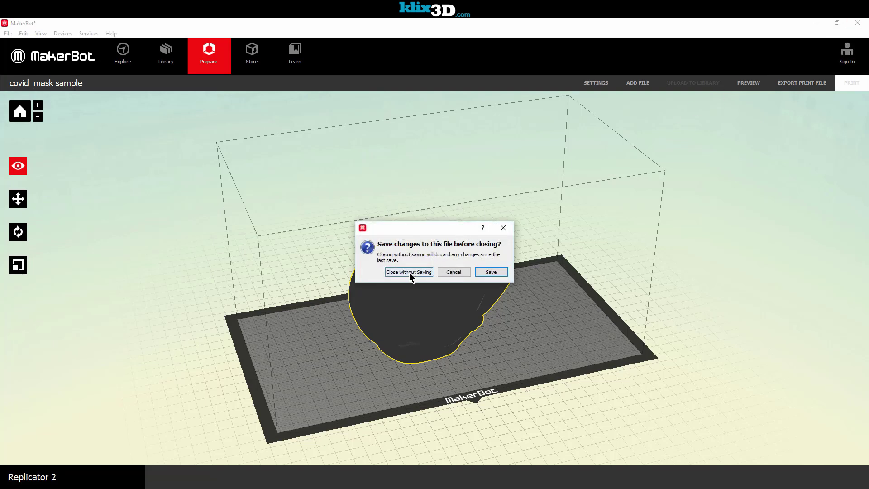
left_click(409, 272)
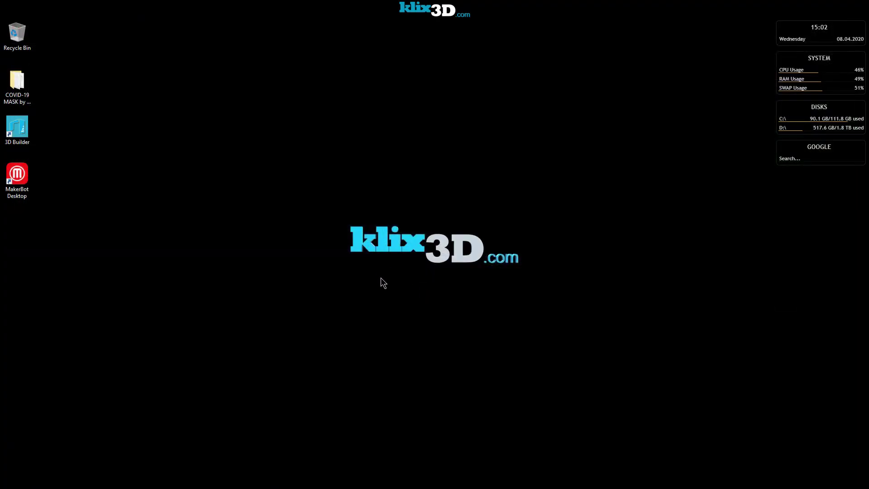
double_click(26, 125)
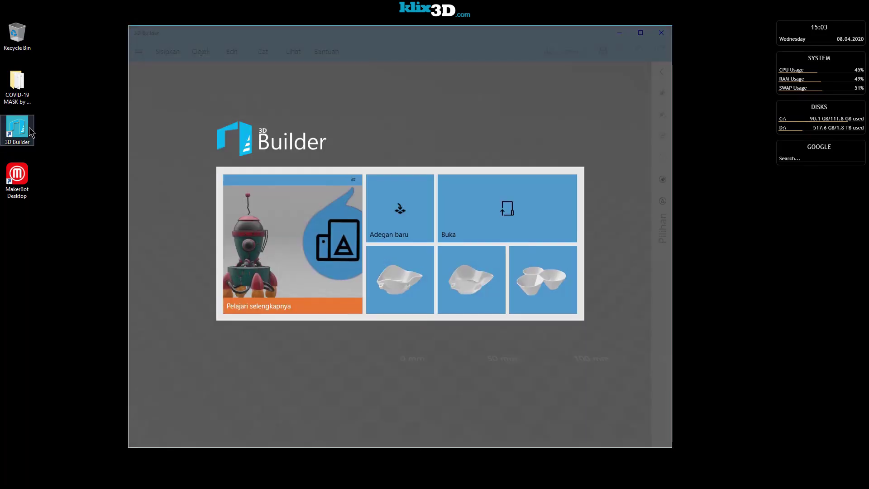
left_click(406, 202)
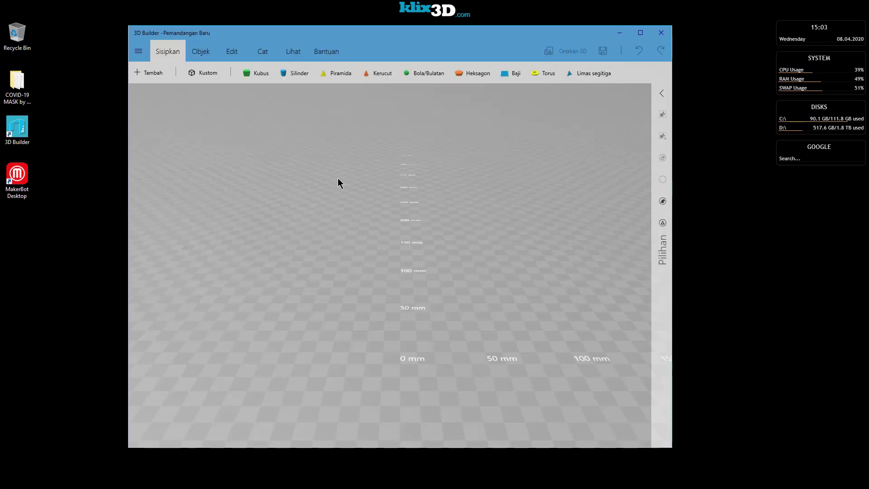
Import covid_mask sample.STL from the COVID-19 MASK files folder into the scene, using millimetres as the file unit.
double_click(17, 84)
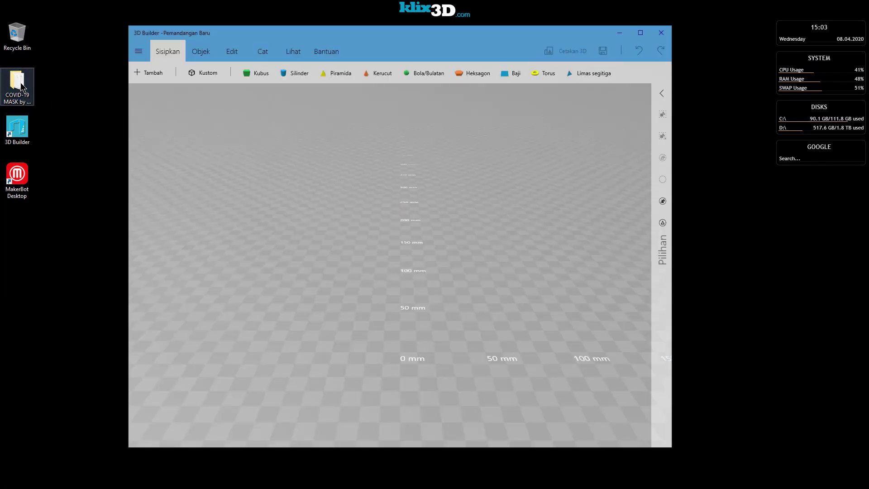
double_click(544, 186)
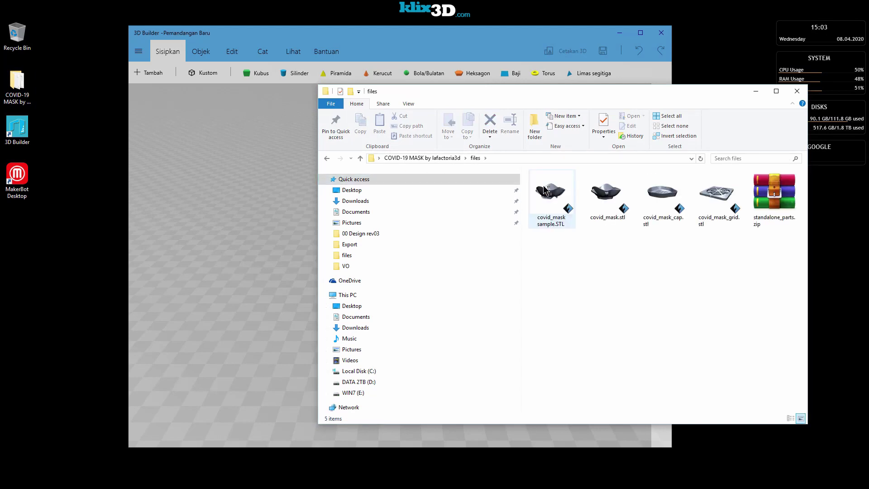
left_click_drag(556, 196, 237, 202)
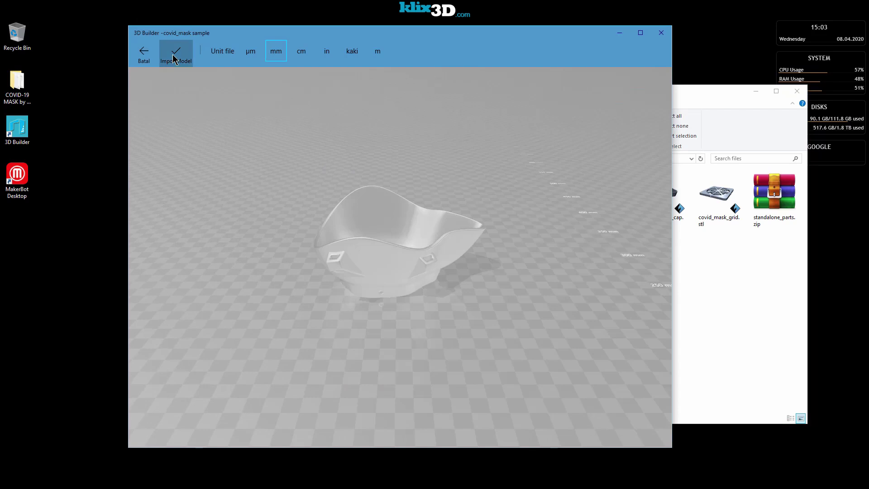
left_click(175, 54)
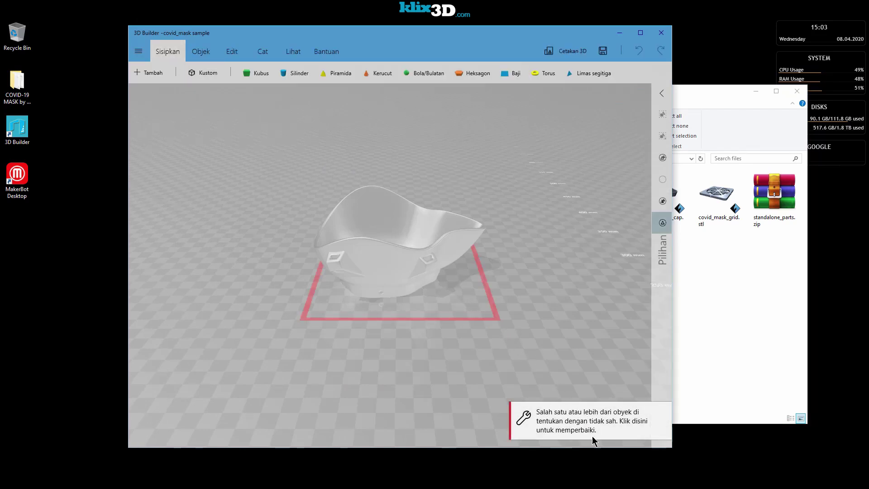
Repair the invalid geometry of the imported mask model and check its inside.
left_click(603, 412)
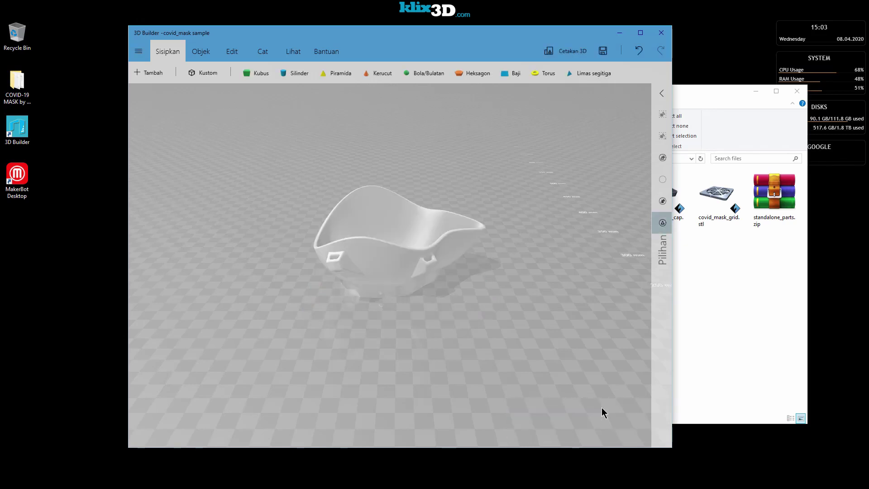
left_click_drag(285, 229, 426, 317)
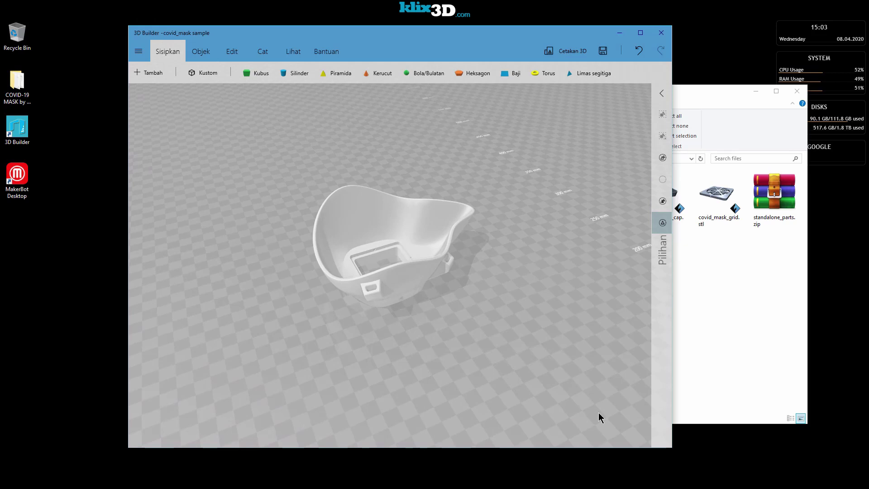
mouse_move(473, 257)
left_mouse_down()
mouse_move(461, 276)
mouse_move(407, 254)
mouse_move(474, 248)
left_mouse_up()
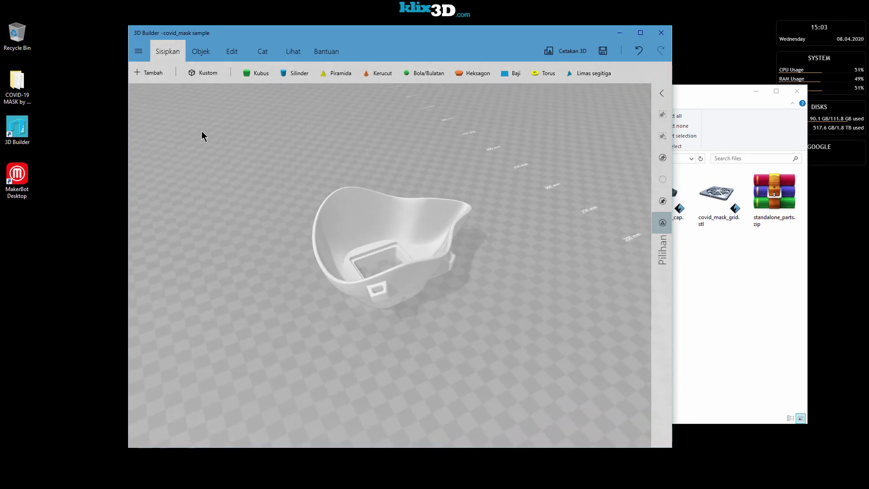
Save the repaired mask in STL format as "covid_mask sample OK.stl" in the COVID-19 MASK files folder, accepting the loss of format information.
left_click(140, 57)
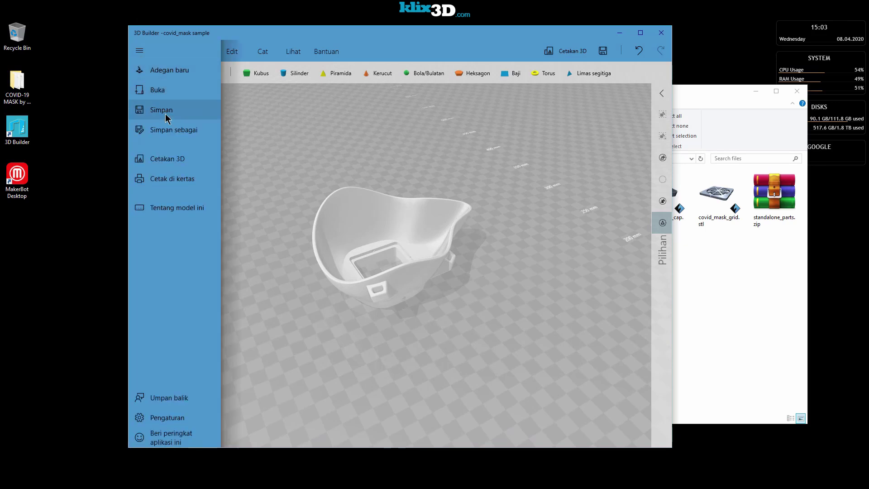
left_click(176, 130)
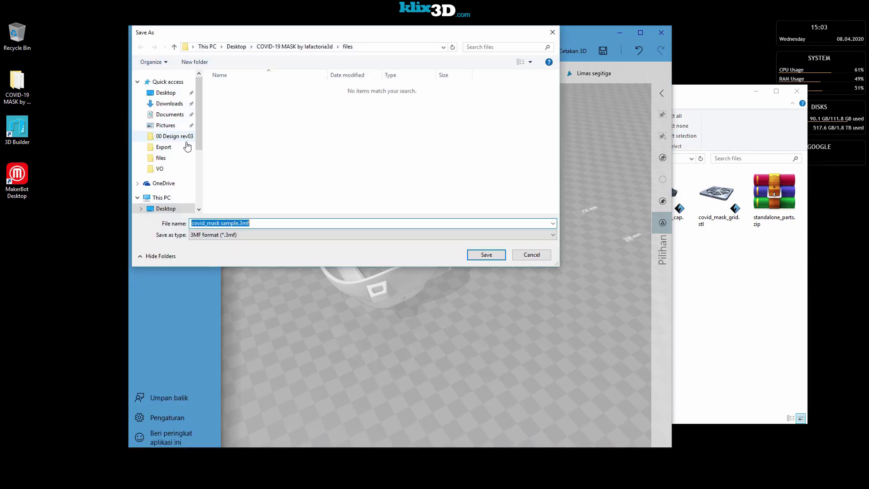
left_click(165, 208)
double_click(236, 115)
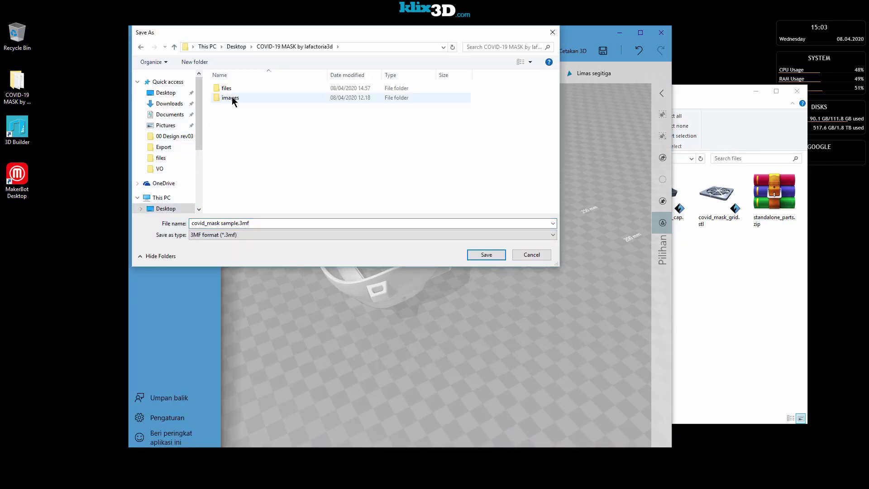
double_click(229, 88)
left_click(254, 235)
left_click(255, 249)
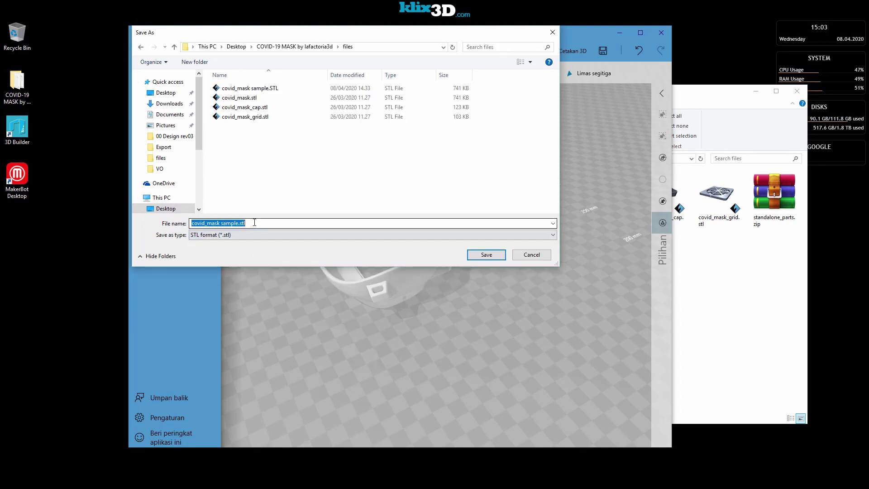
left_click(238, 223)
type("OK")
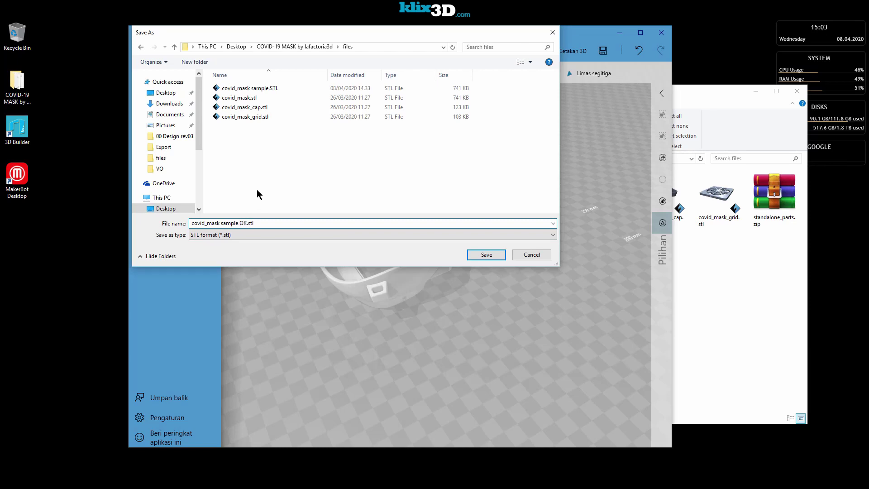
left_click(493, 258)
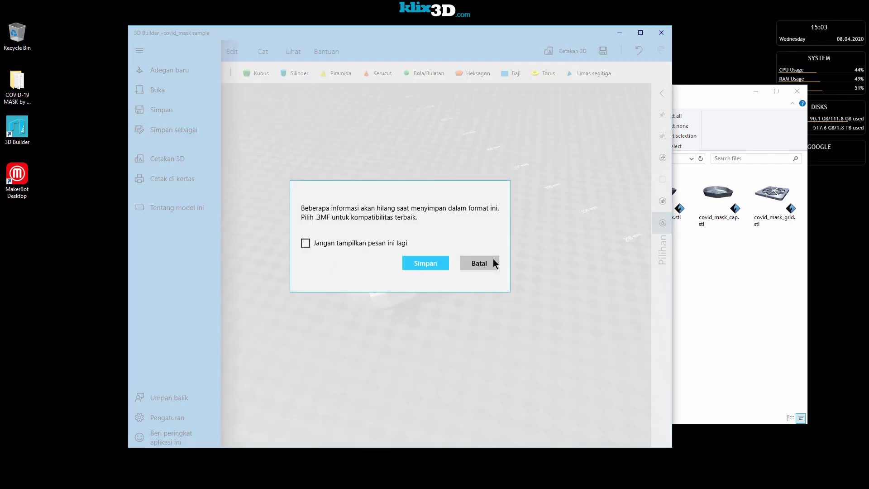
left_click(423, 267)
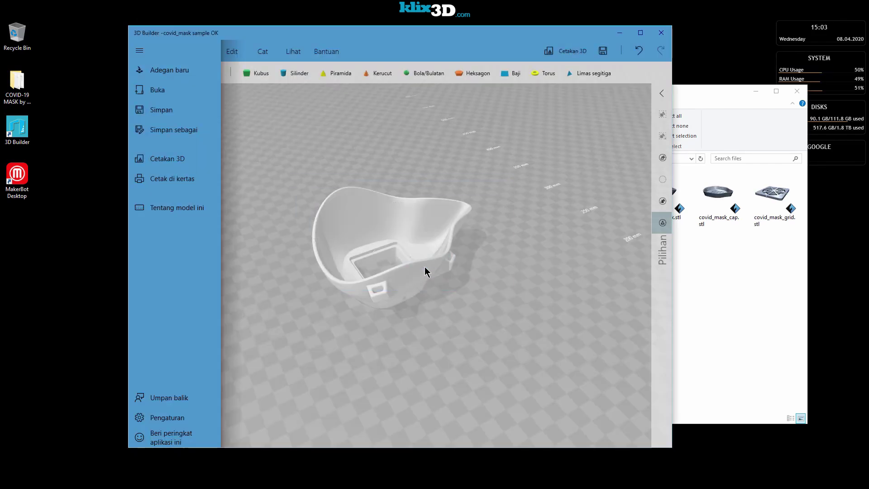
Close 3D Builder and the folder window, switch back to MakerBot and add covid_mask sample OK.stl to the build plate.
left_click(667, 35)
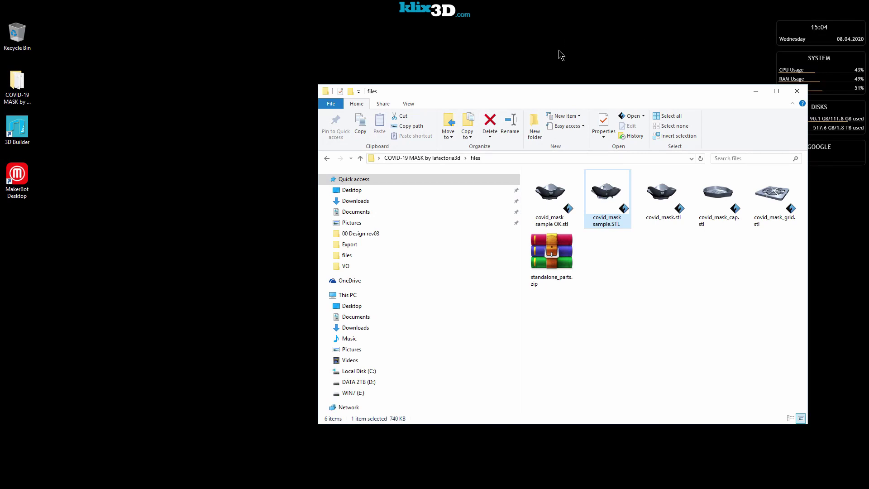
left_click(796, 91)
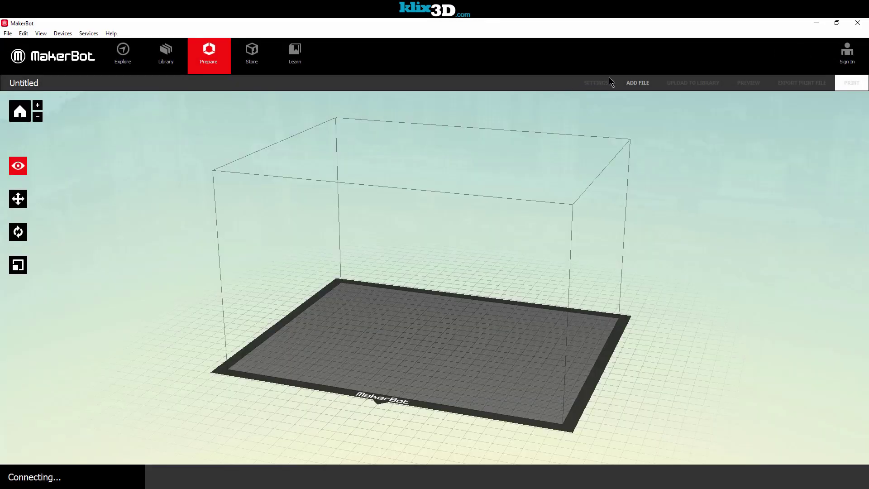
left_click(638, 82)
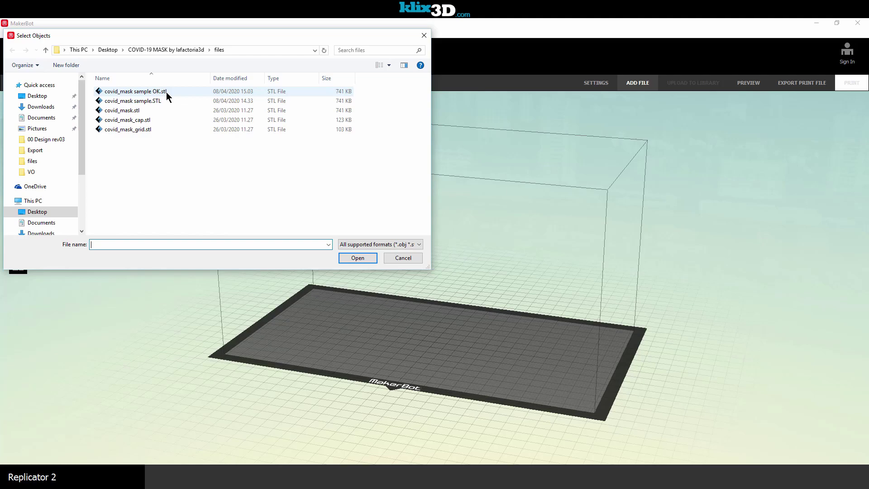
double_click(167, 91)
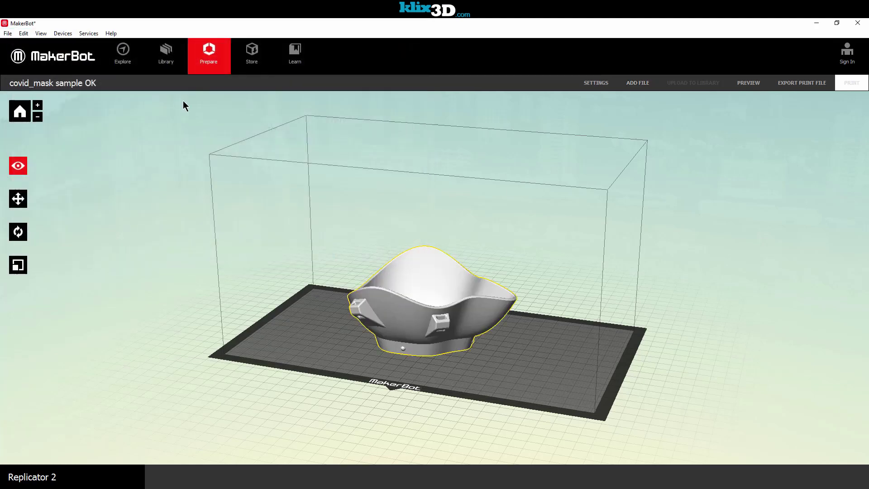
Examine the mask on the build plate in the top, side and front views, and reset the view.
left_click_drag(291, 192, 335, 203)
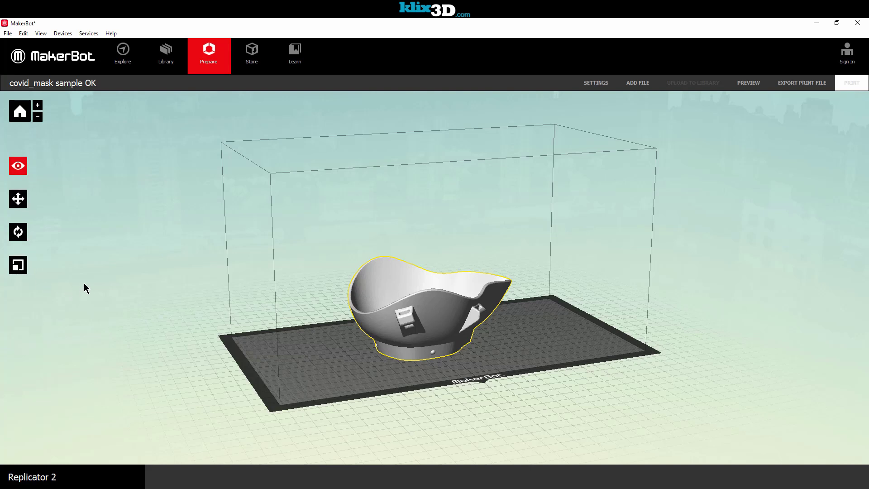
left_click(24, 168)
left_click(23, 168)
left_click(24, 169)
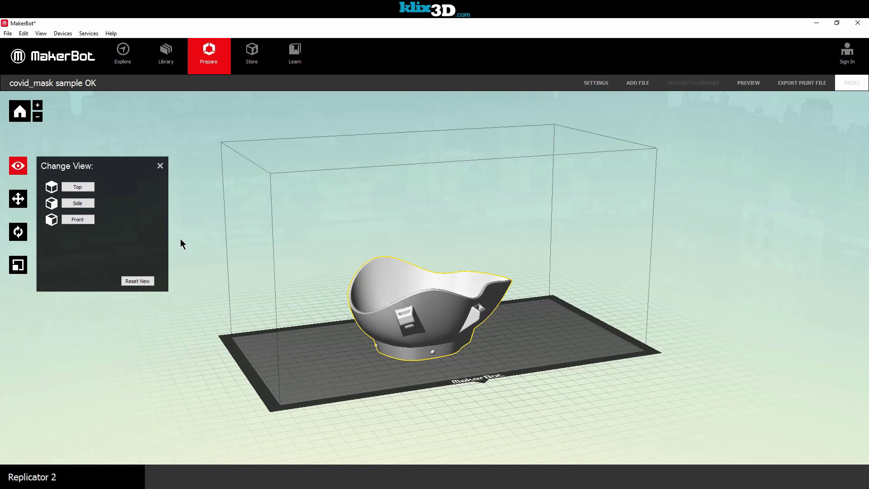
left_click(89, 188)
left_click(87, 204)
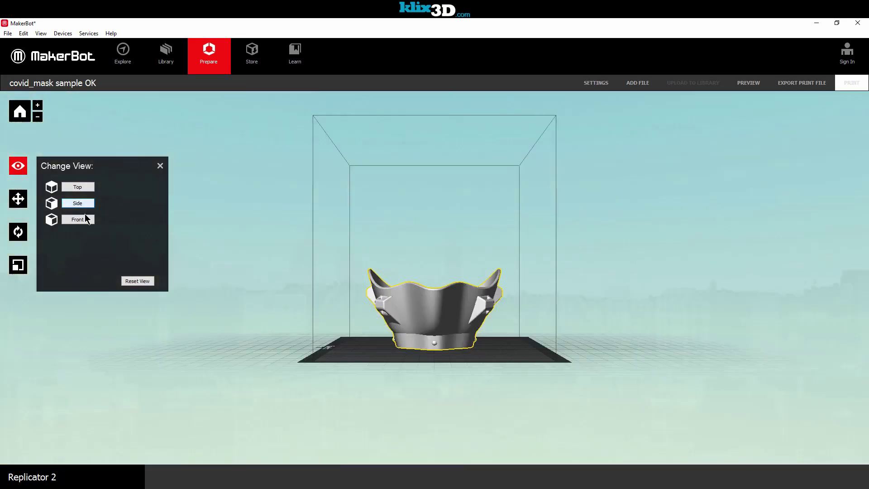
left_click(84, 220)
left_click(144, 281)
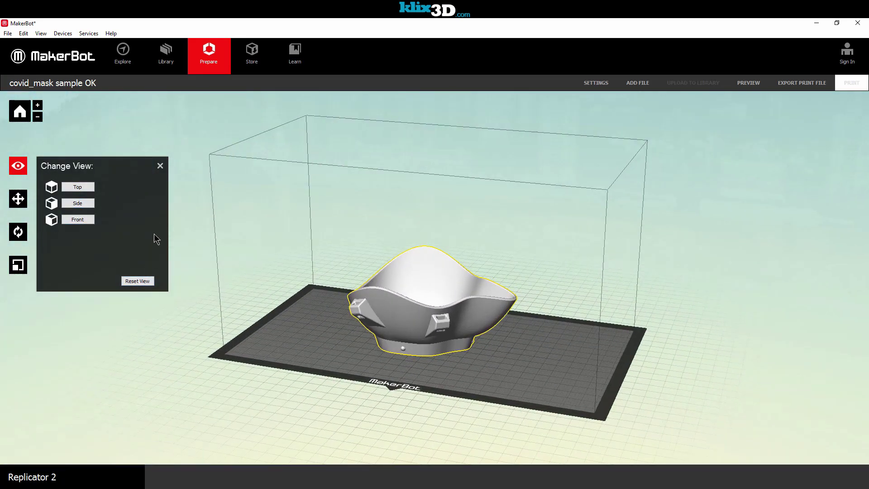
left_click(160, 166)
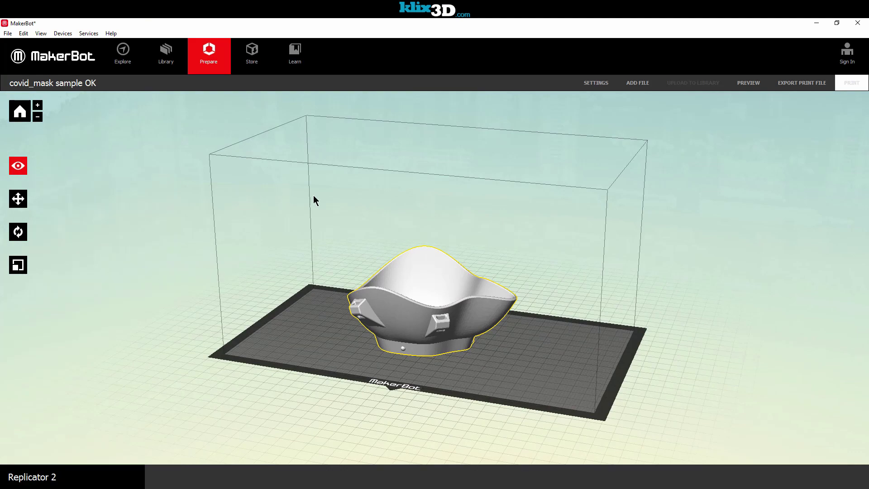
Examine the mask on the build plate from another angle, zooming in and out, and restore the default view.
left_click_drag(550, 233, 584, 242)
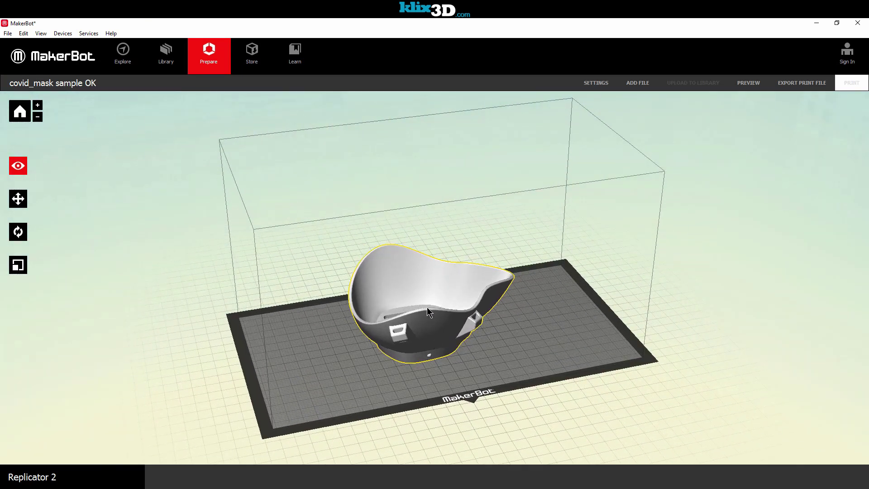
scroll(427, 307, "down", 2)
scroll(428, 308, "up", 4)
scroll(427, 312, "down", 4)
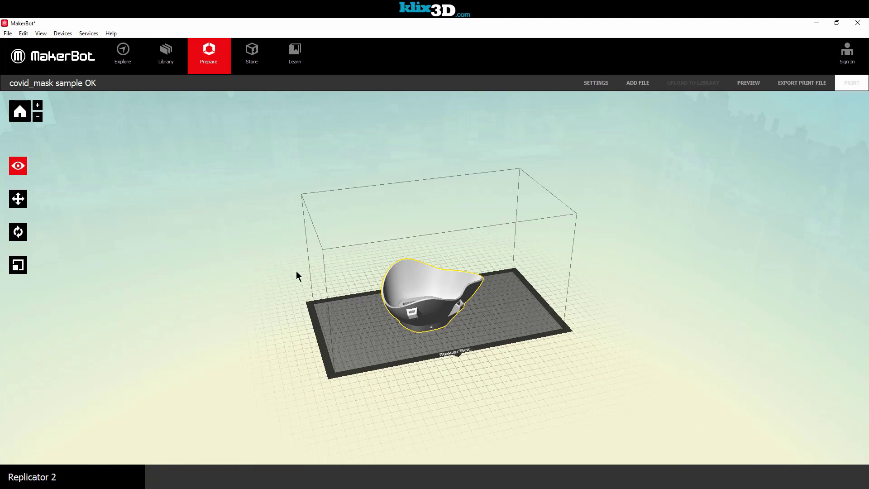
left_click(39, 107)
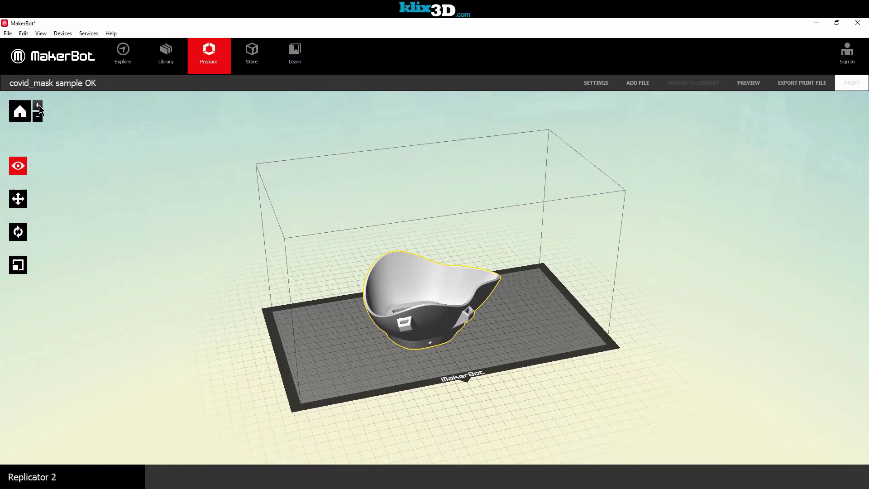
left_click(42, 116)
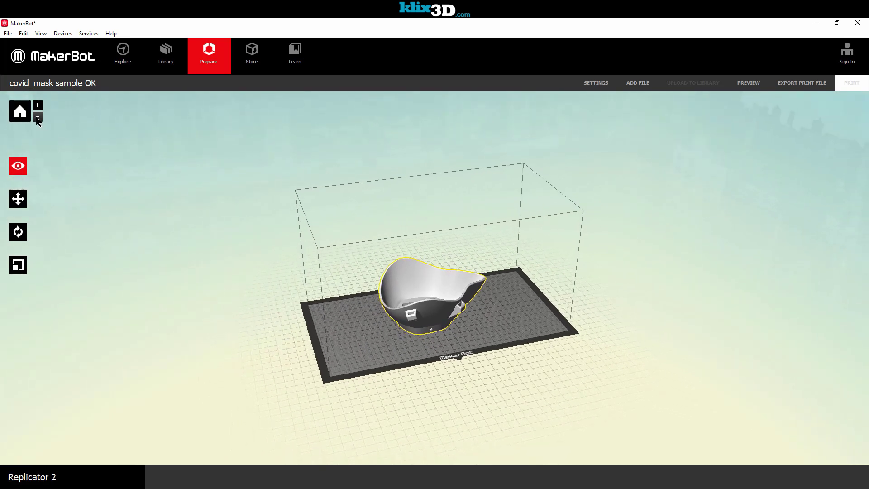
left_click(21, 117)
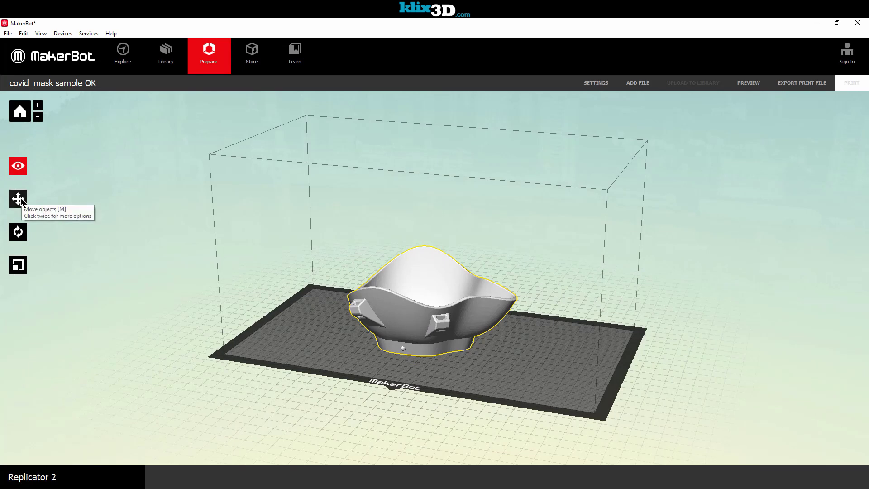
Raise the mask along Z above the build plate and centre it again.
left_click_drag(315, 329, 351, 321)
scroll(430, 376, "up", 3)
left_click_drag(299, 359, 207, 293)
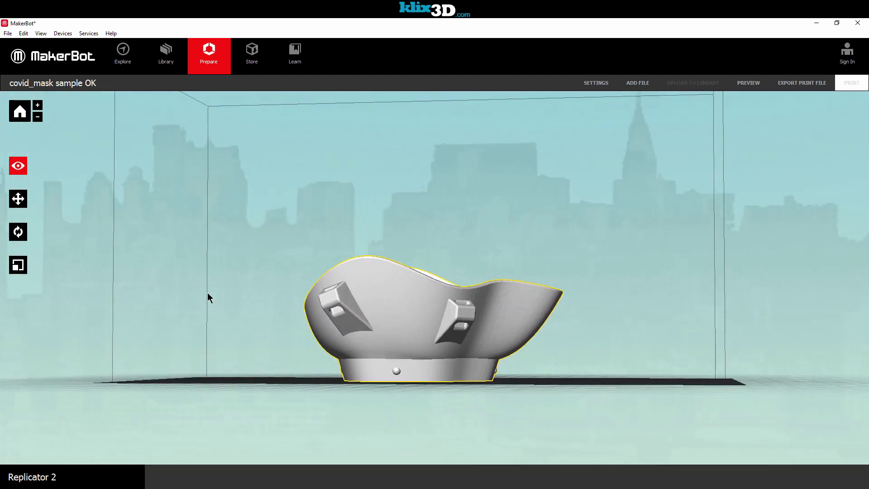
left_click(23, 201)
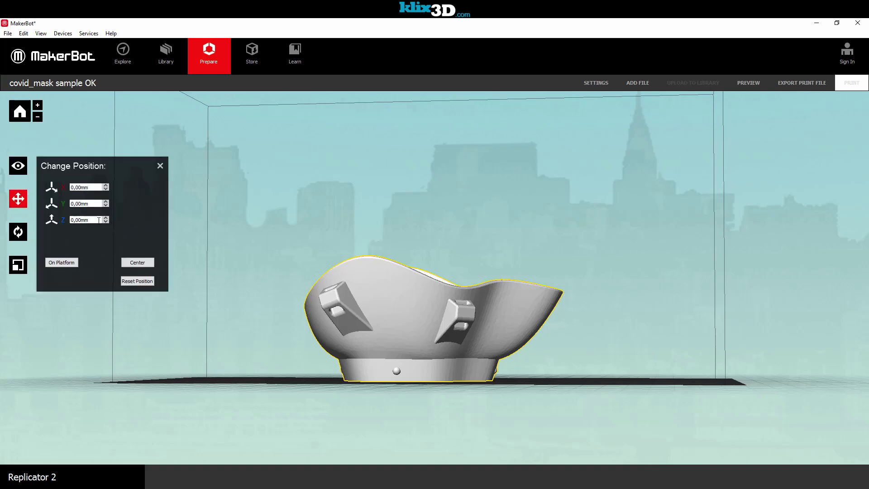
left_click(106, 218)
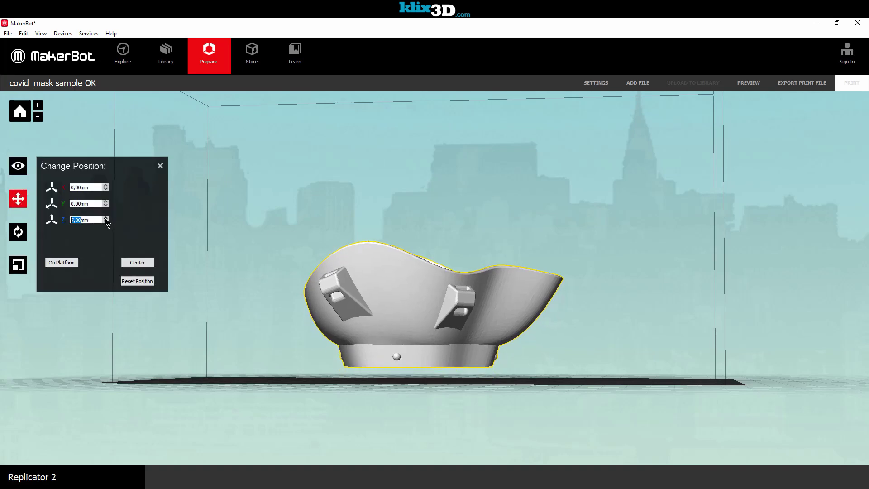
left_click_drag(202, 251, 216, 252)
left_click(135, 262)
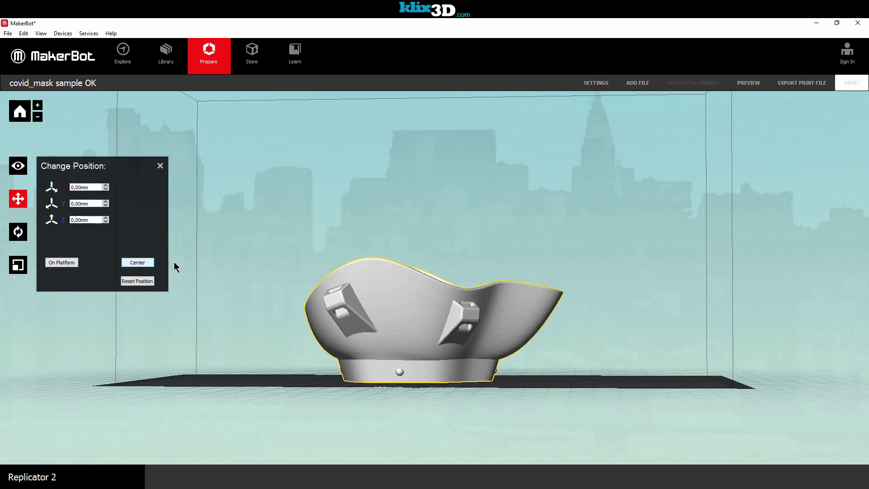
Shift the mask along X to -2 mm, and move it along Y and back to 0 mm.
mouse_move(258, 246)
left_mouse_down()
mouse_move(284, 256)
mouse_move(246, 256)
mouse_move(270, 256)
mouse_move(254, 257)
left_mouse_up()
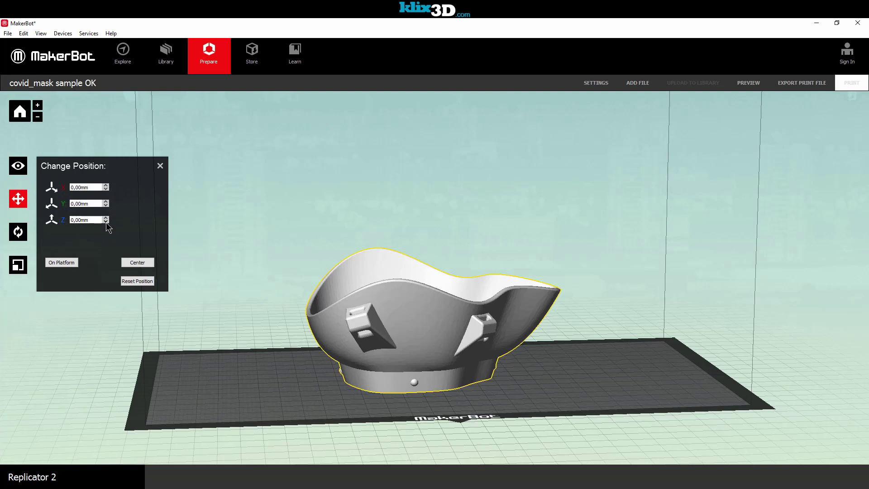
left_click(105, 186)
left_click(106, 190)
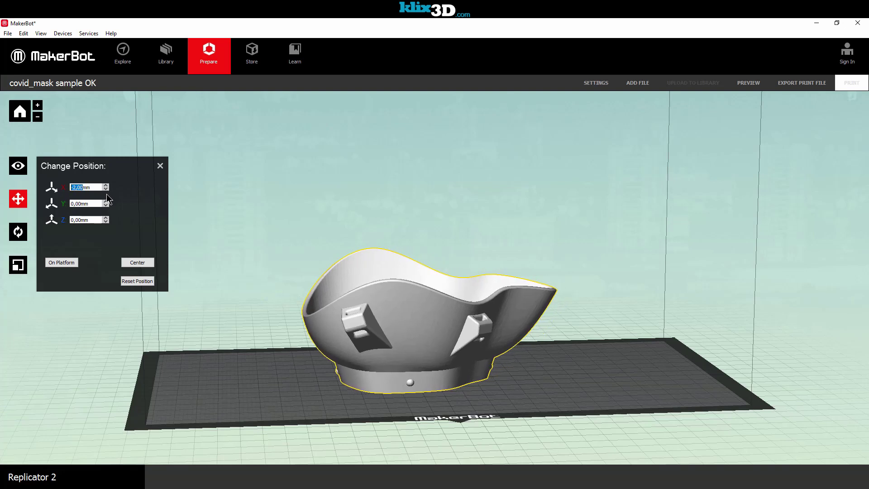
left_click(106, 202)
left_click(106, 202)
left_click(106, 206)
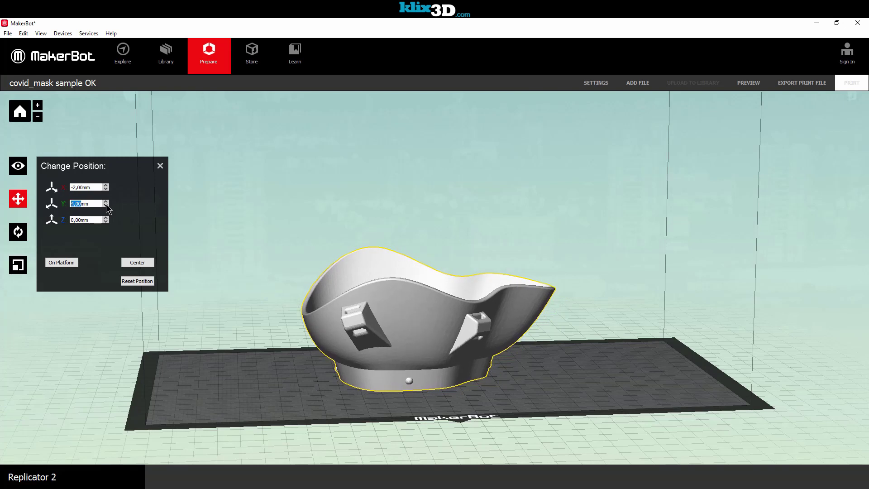
Raise the mask along Z, lower it to 2 mm above the plate, and centre it again.
left_click(106, 218)
left_click(106, 218)
left_click(106, 218)
right_click_drag(236, 211, 235, 206)
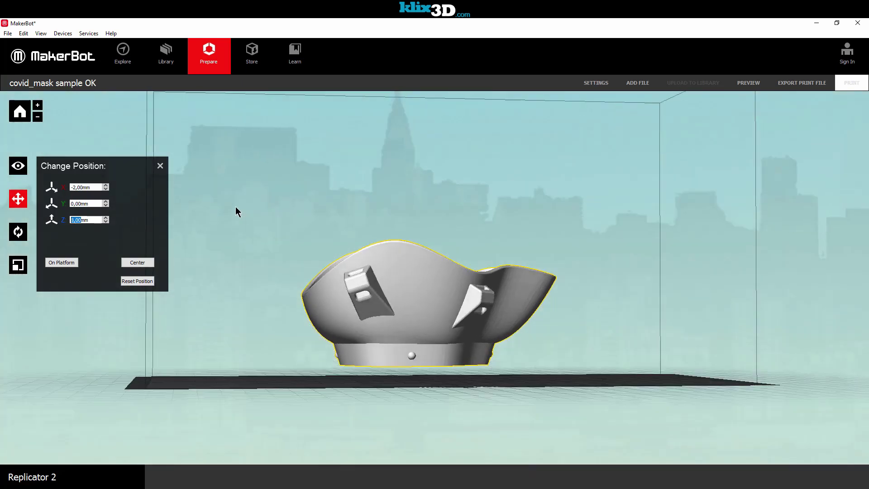
left_click(107, 222)
left_click(108, 222)
left_click(107, 221)
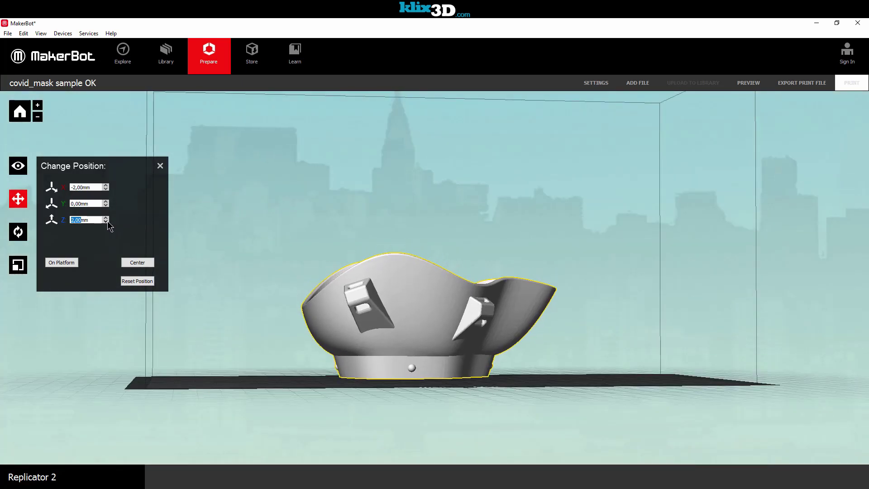
left_click(136, 263)
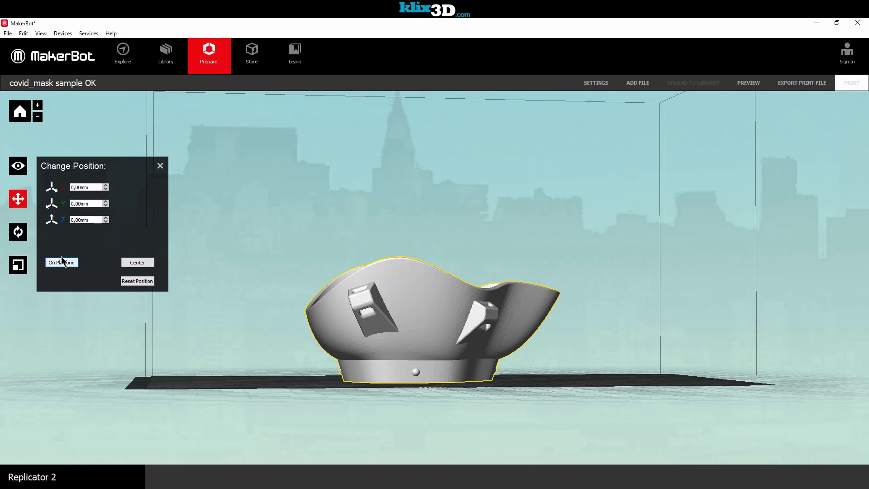
Rotate the mask -90° about the X axis and lay it flat on the build plate.
left_click(18, 232)
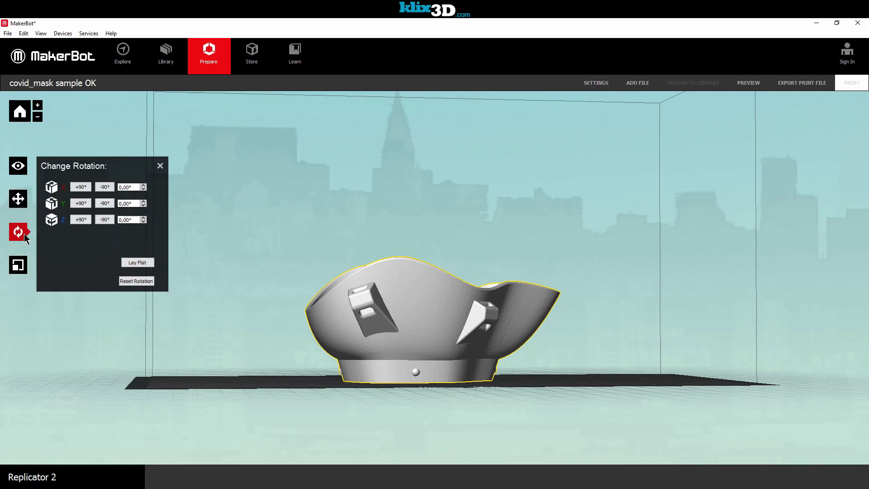
left_click_drag(335, 205, 258, 201)
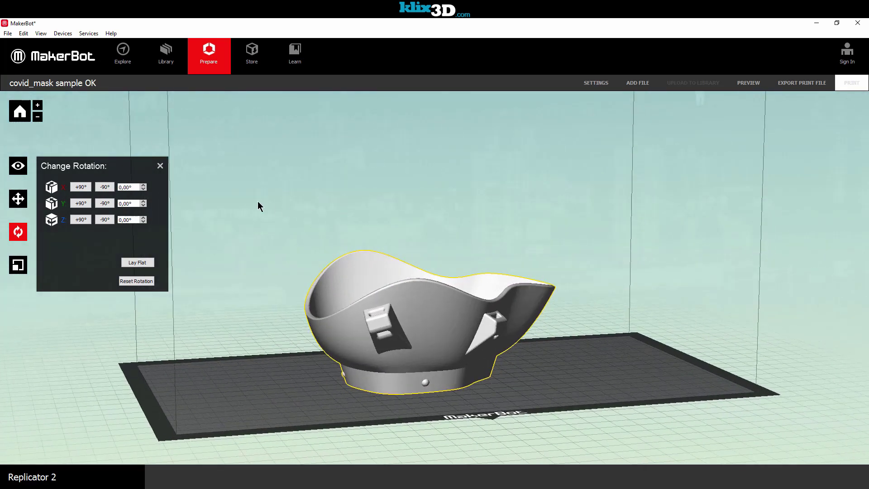
left_click(103, 187)
left_click(105, 204)
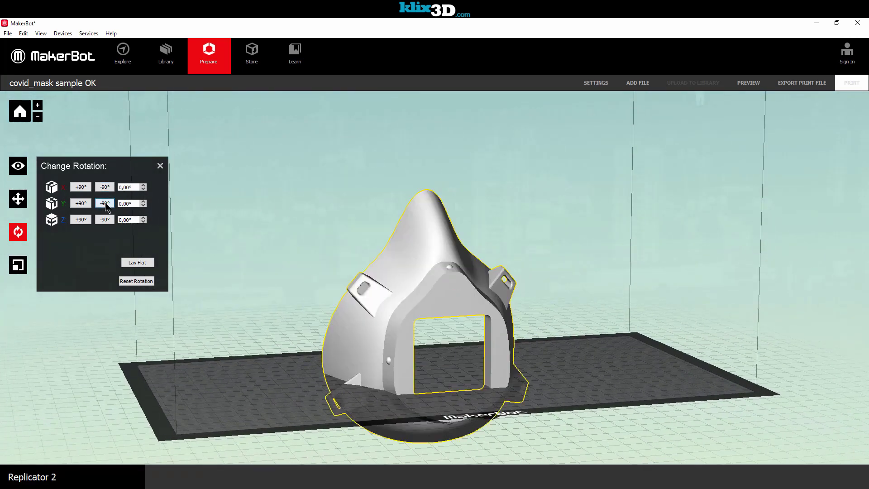
left_click(138, 262)
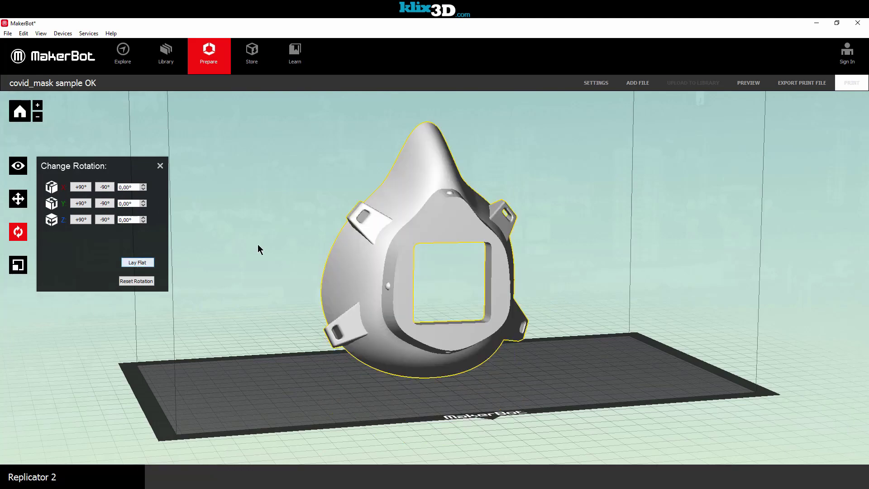
Reset the mask's rotation and place it back on the platform.
mouse_move(259, 240)
left_mouse_down()
mouse_move(307, 246)
mouse_move(259, 241)
left_mouse_up()
left_click(147, 282)
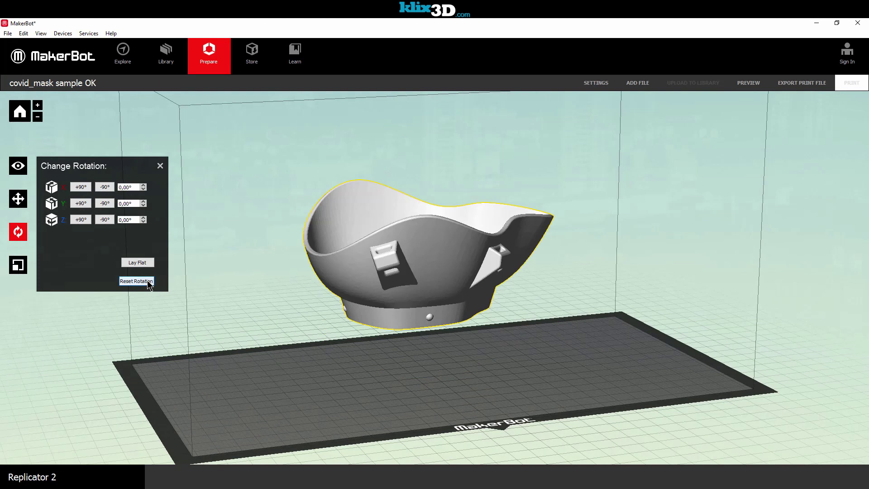
left_click(19, 199)
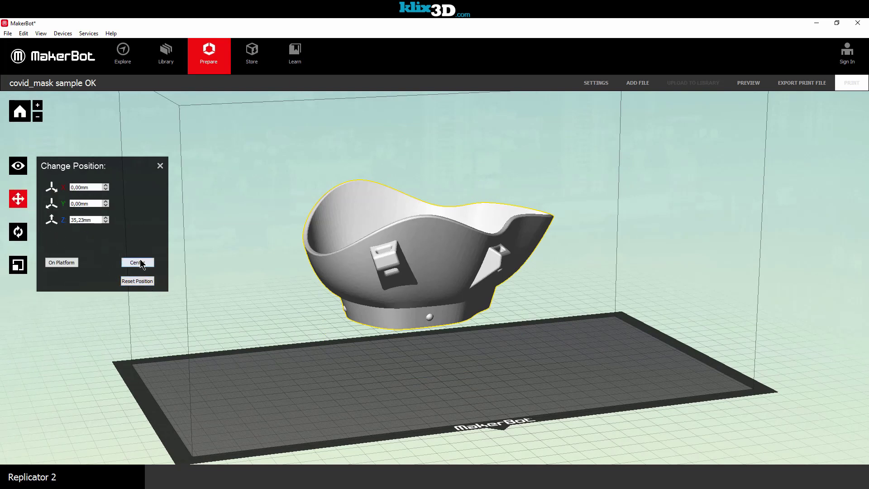
left_click(63, 264)
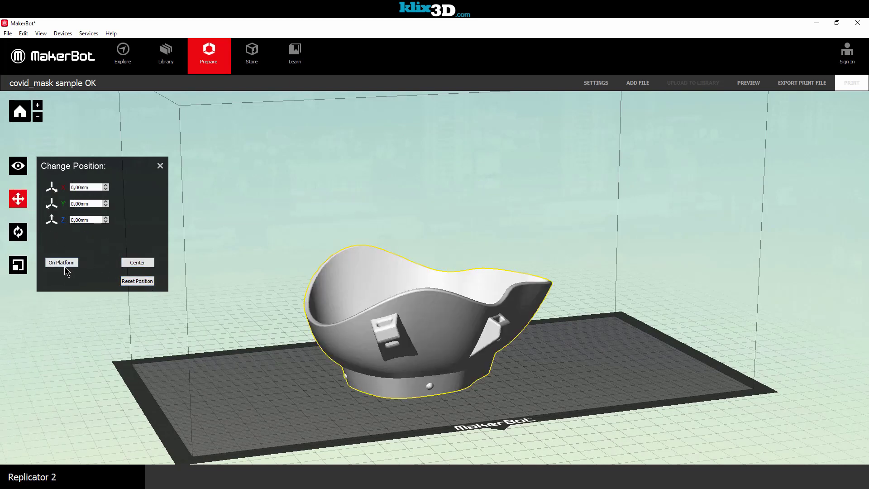
Scale the mask uniformly to 50%.
left_click(18, 267)
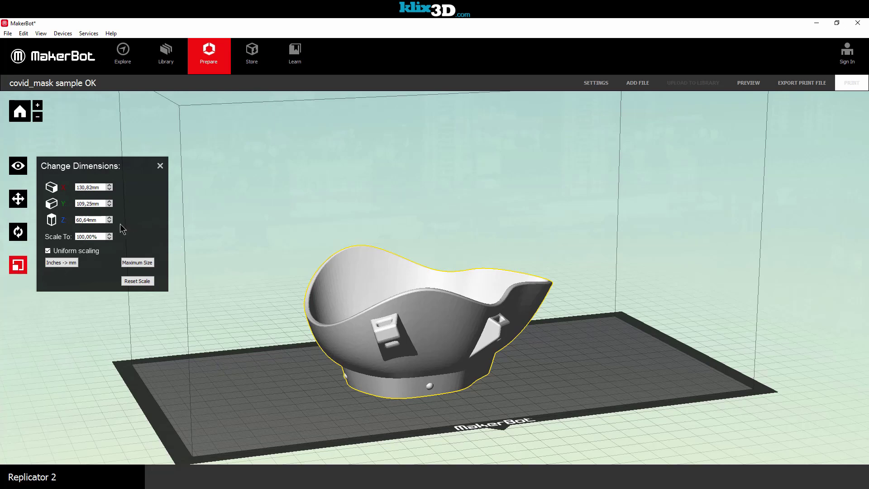
left_click_drag(94, 237, 71, 238)
type("5")
key("Return")
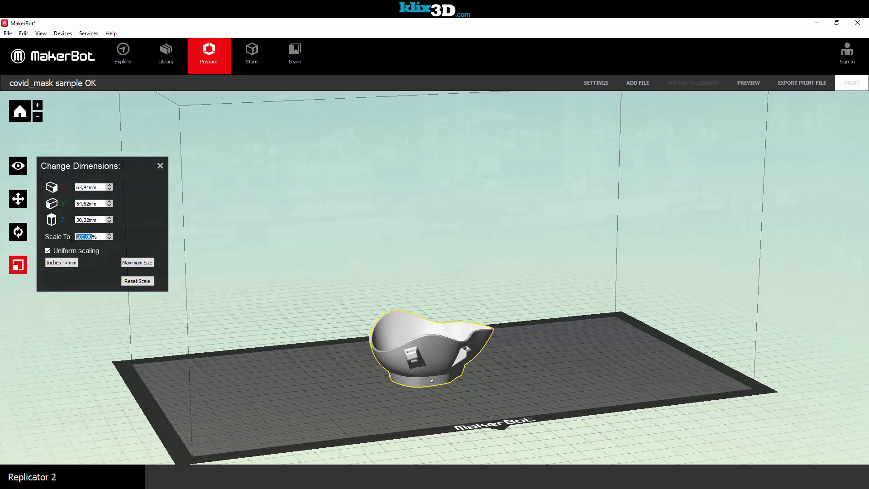
mouse_move(318, 225)
left_mouse_down()
mouse_move(316, 252)
mouse_move(318, 225)
left_mouse_up()
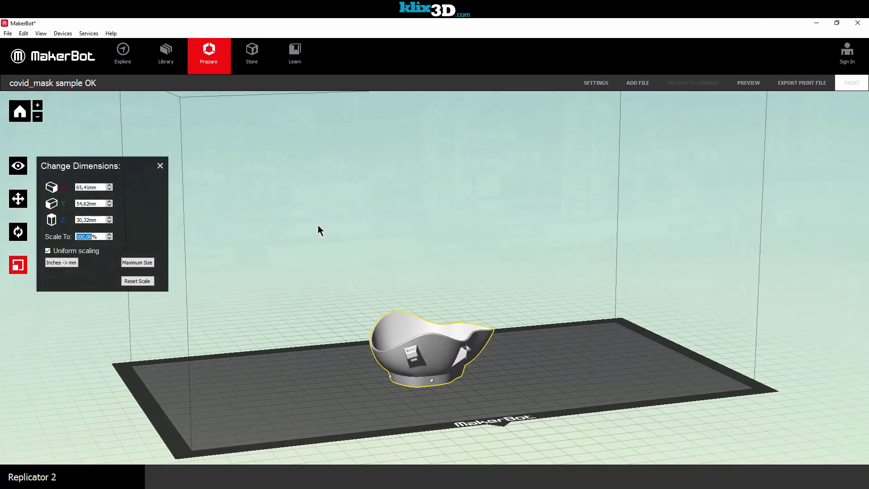
Reset the 50% scaling and centre the mask on the build plate.
left_click(149, 281)
left_click(18, 199)
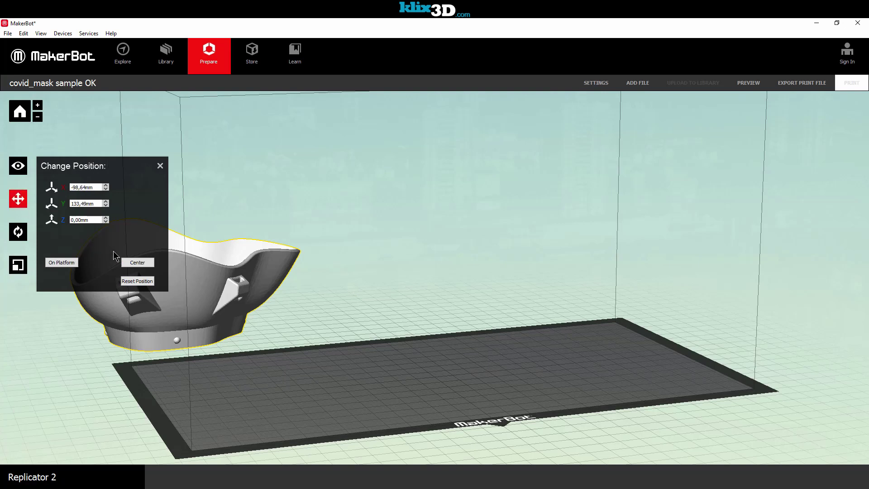
left_click(138, 263)
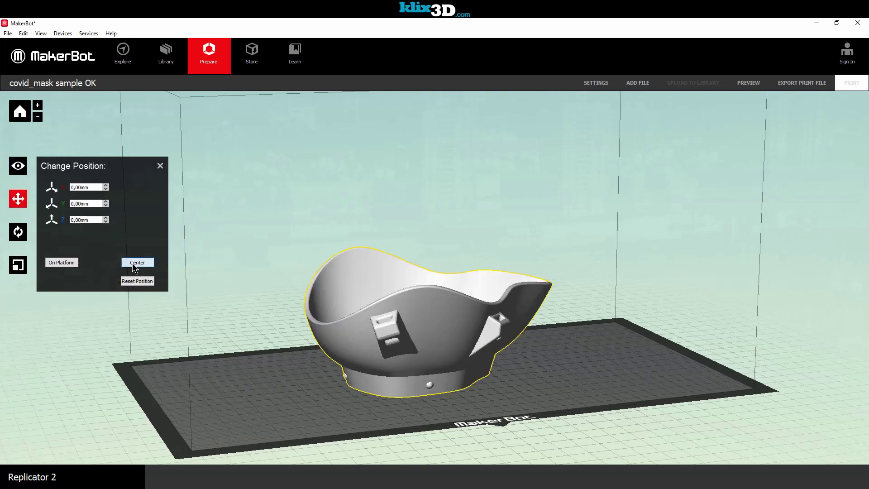
Set the mask's X dimension to 100 mm with uniform scaling on.
left_click(21, 265)
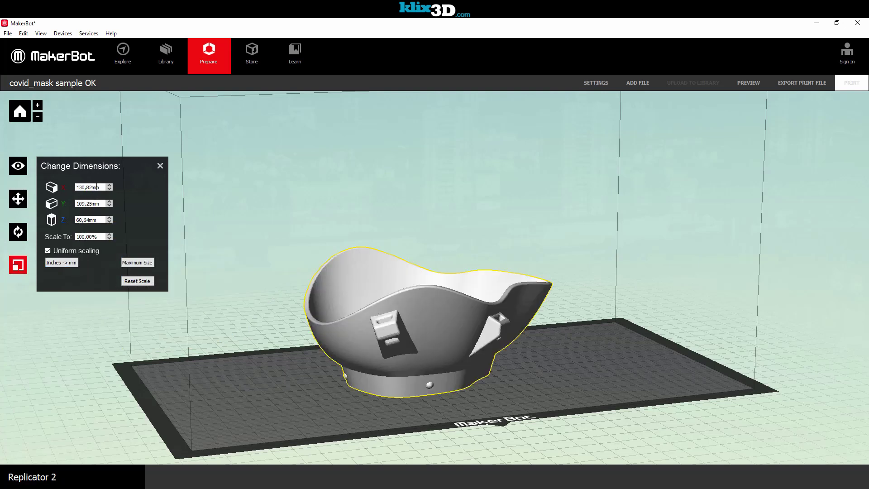
left_click_drag(103, 186, 68, 184)
type("1")
key("Return")
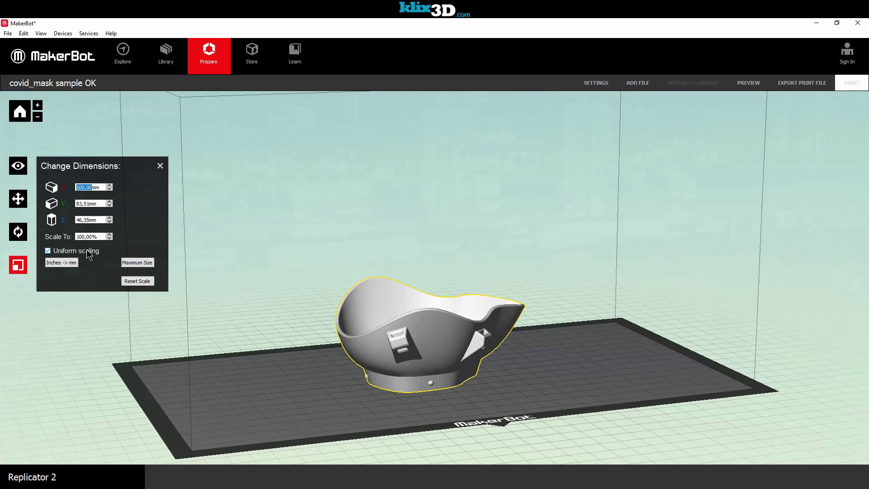
Turn off uniform scaling and stretch the mask's X dimension alone to 150 mm.
left_click(47, 251)
type("150")
key("Return")
left_click_drag(235, 190, 246, 218)
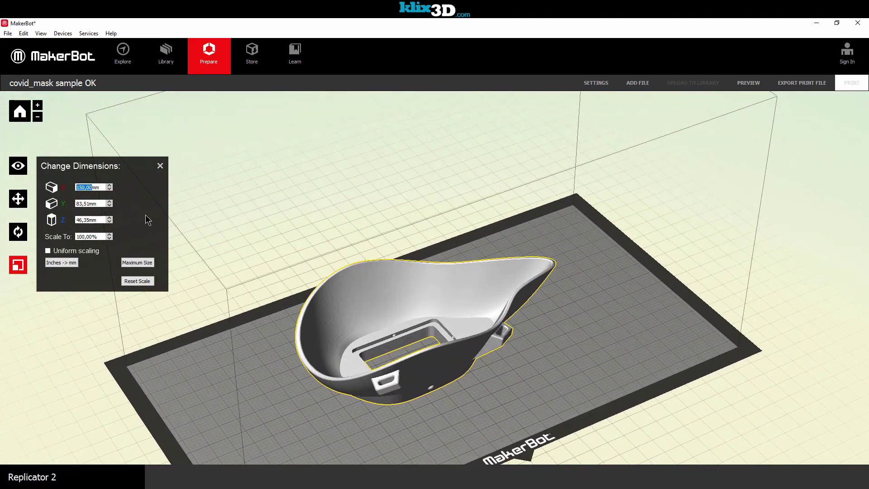
Turn uniform scaling back on, reset the mask to its original scale and centre it on the build plate.
left_click(48, 251)
left_click(137, 281)
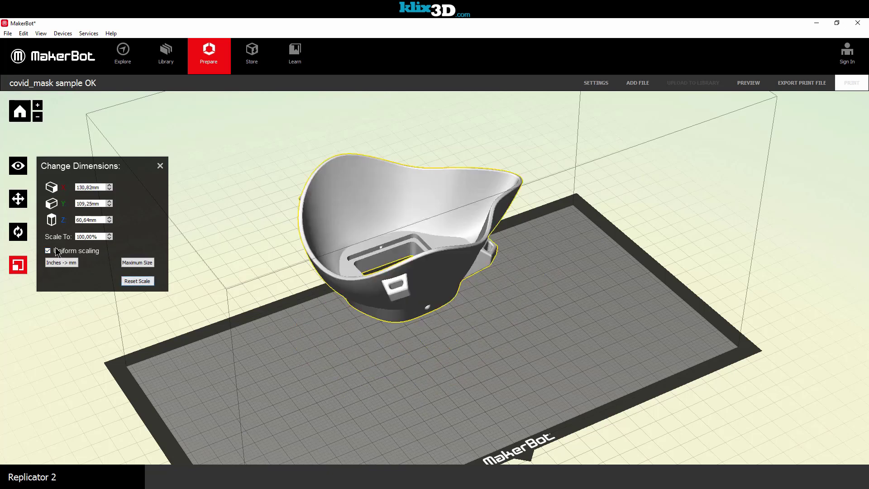
left_click(19, 200)
left_click(19, 199)
left_click(20, 199)
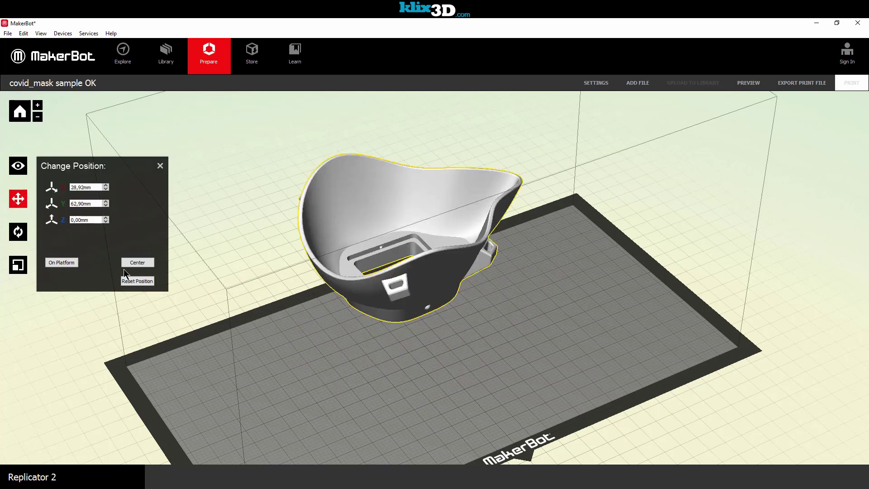
left_click(137, 263)
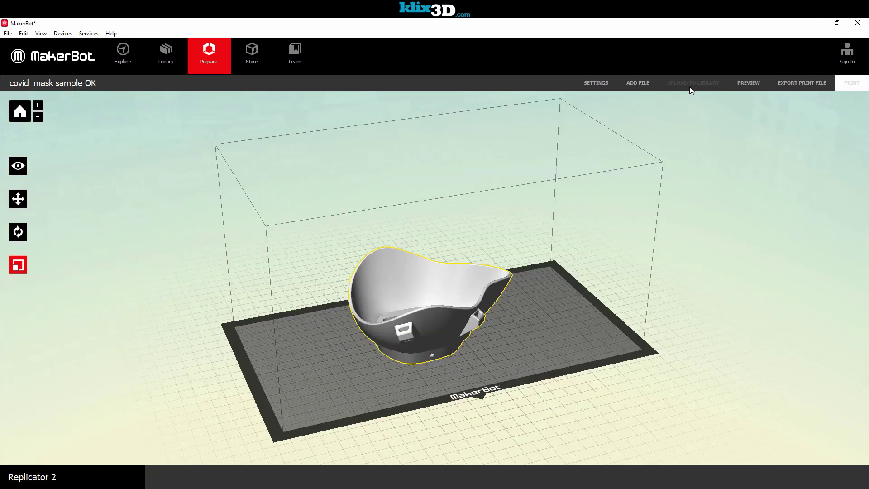
Start a new scene, discarding the unsaved changes, and load the covid_mask sample OK STL again from its files folder.
left_click(837, 23)
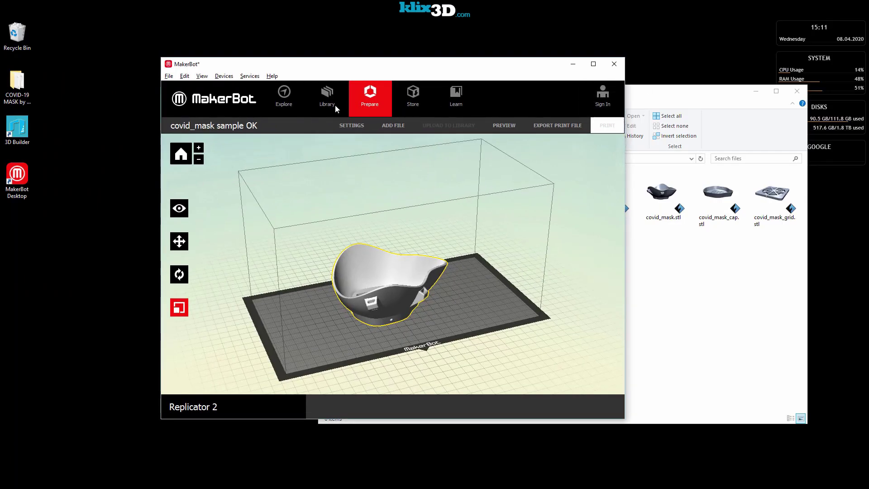
left_click(169, 76)
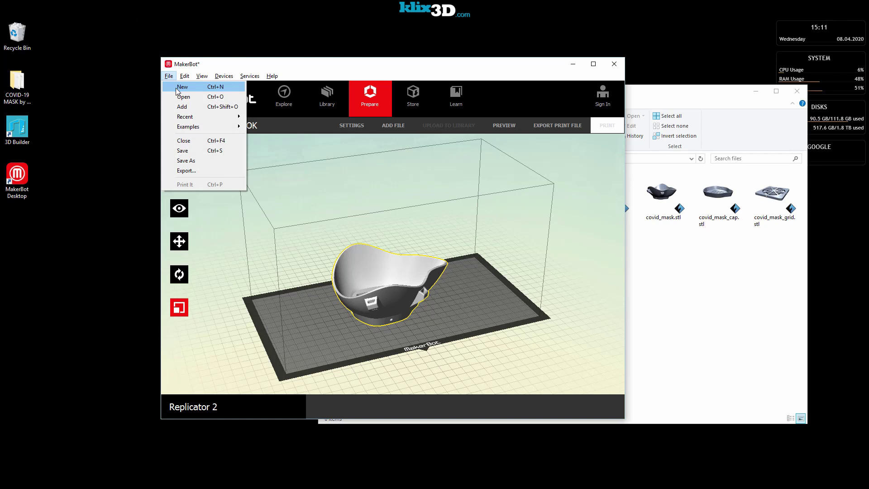
left_click(181, 89)
left_click(369, 256)
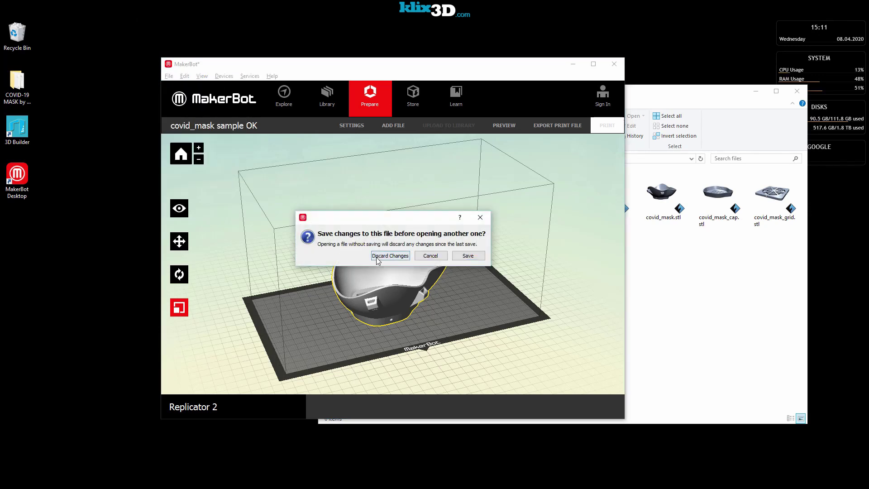
left_click(692, 284)
left_click_drag(551, 199, 245, 269)
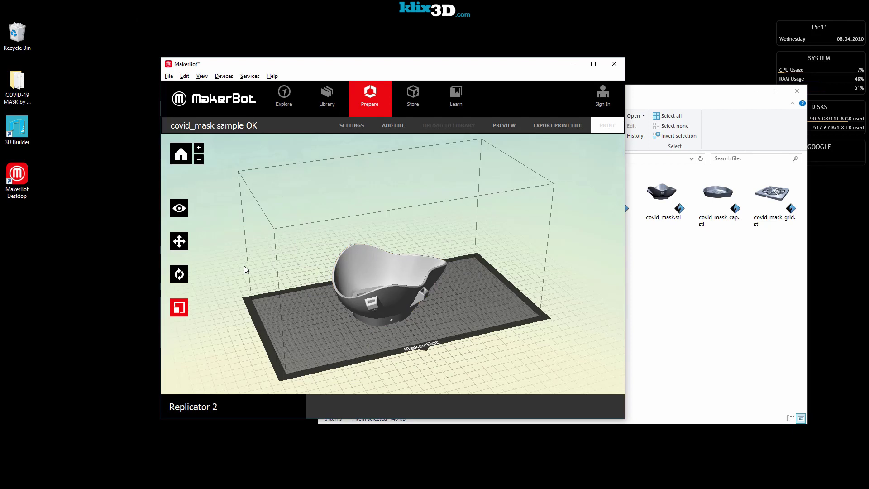
Set the mask on the platform and centre it on the build plate.
left_click(179, 241)
left_click(365, 274)
left_click(232, 306)
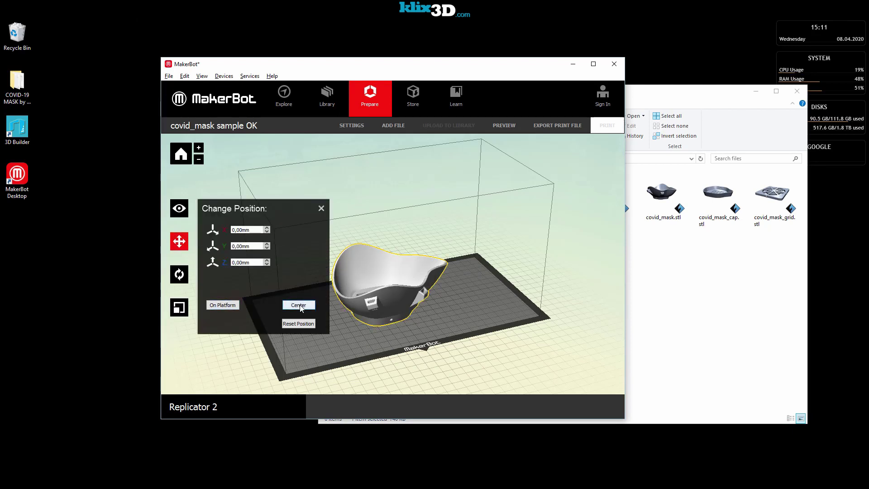
left_click(321, 209)
right_click_drag(483, 278, 461, 252)
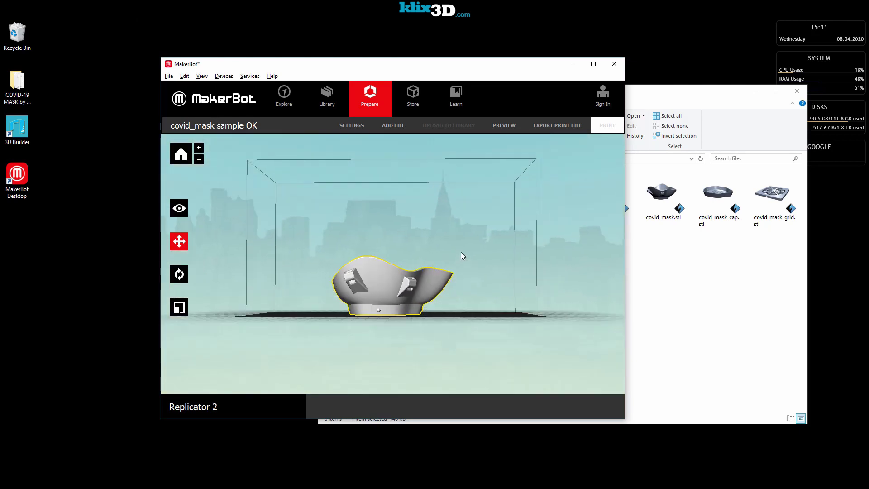
left_click(594, 64)
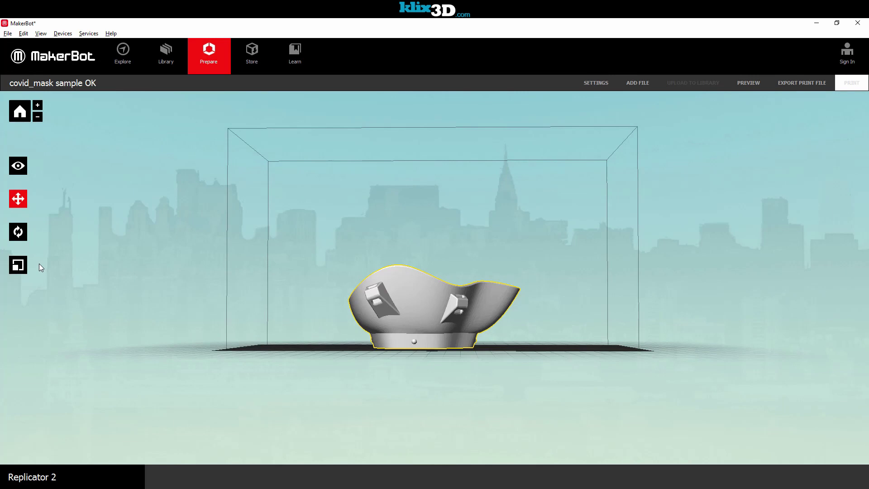
Scale the mask uniformly to an X dimension of 100 mm.
left_click(25, 261)
double_click(101, 188)
type("100")
key("Return")
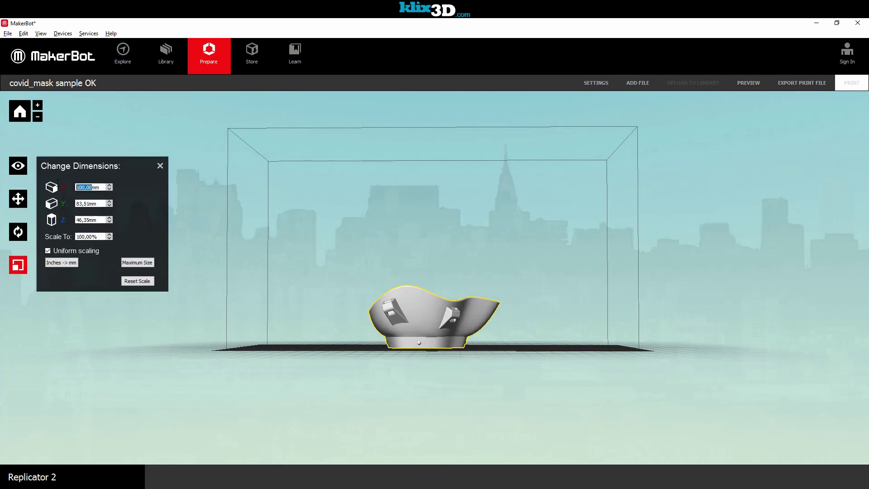
left_click(19, 166)
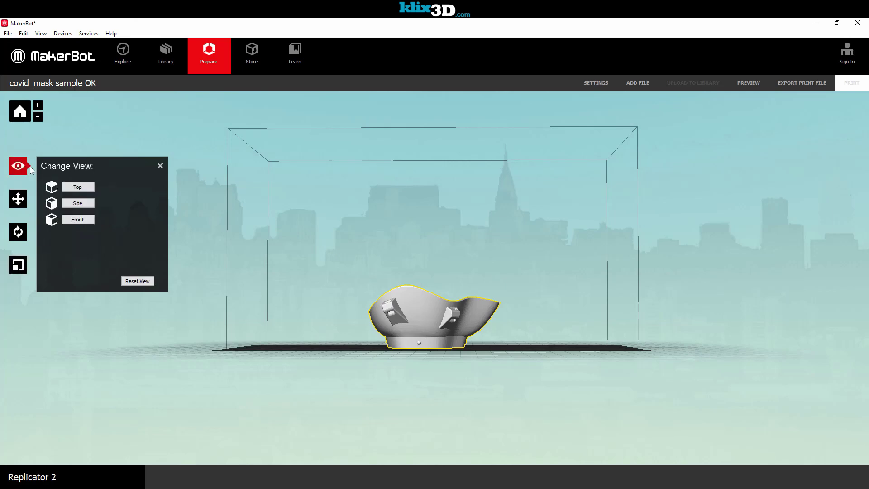
left_click(161, 166)
left_click_drag(170, 176, 292, 249)
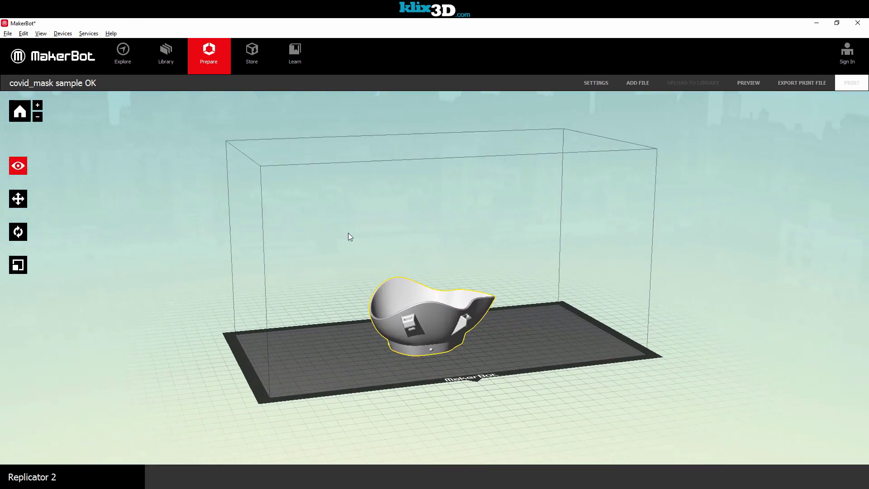
Save the scene as covid_mask sample OK.thing in the files subfolder of the COVID-19 mask folder on the Desktop.
left_click(8, 34)
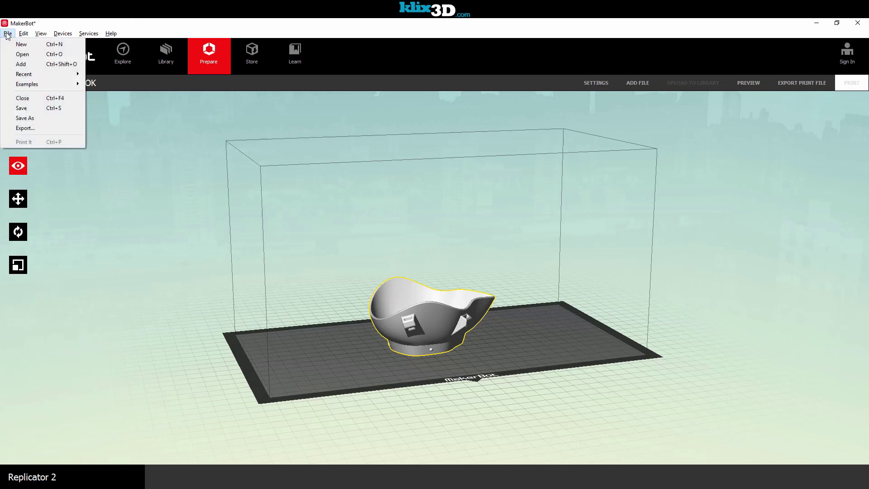
left_click(38, 117)
left_click(37, 212)
double_click(107, 96)
left_click(107, 95)
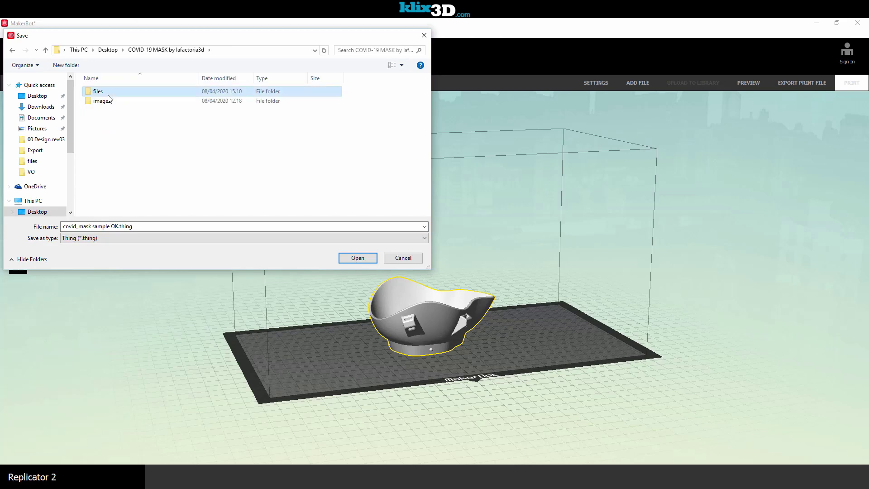
double_click(108, 93)
left_click(340, 256)
left_click_drag(344, 251, 371, 211)
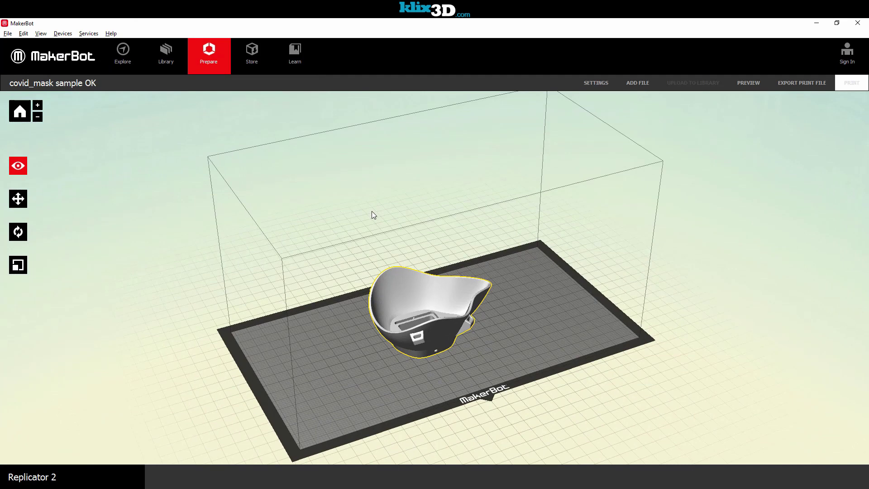
Open the print settings, look over the Custom presets and device settings, and return to the Quick settings.
left_click(599, 85)
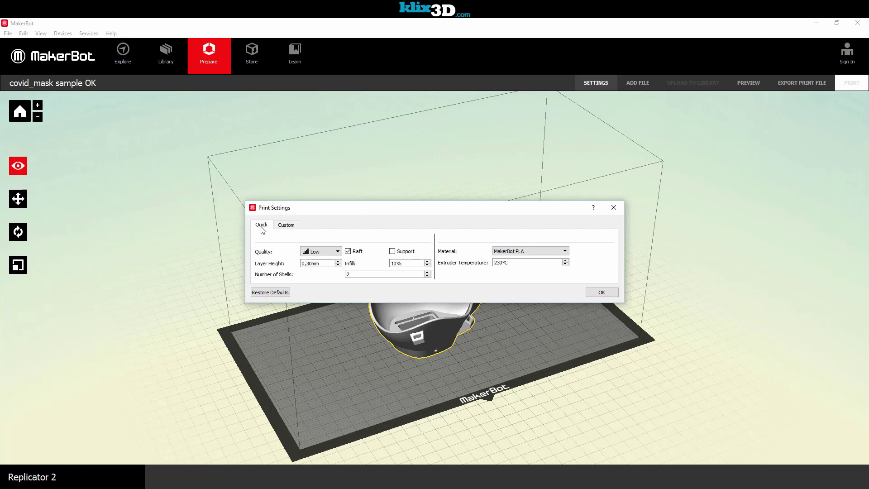
left_click(291, 229)
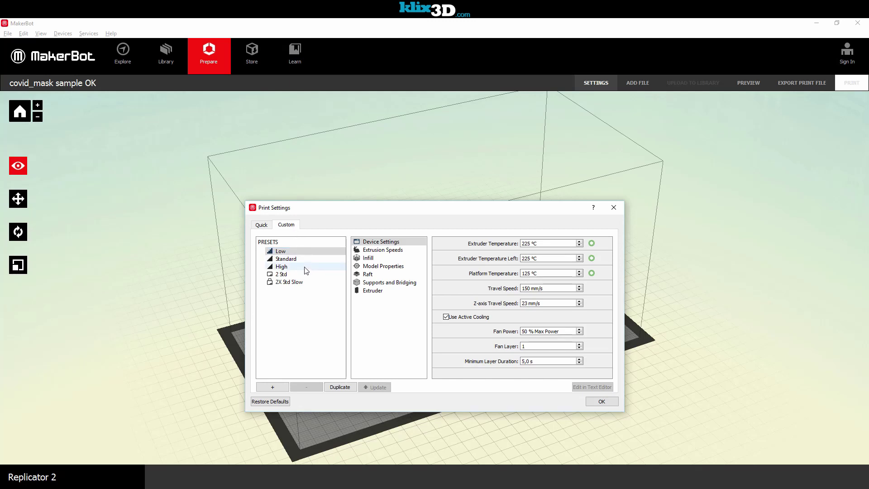
left_click(262, 226)
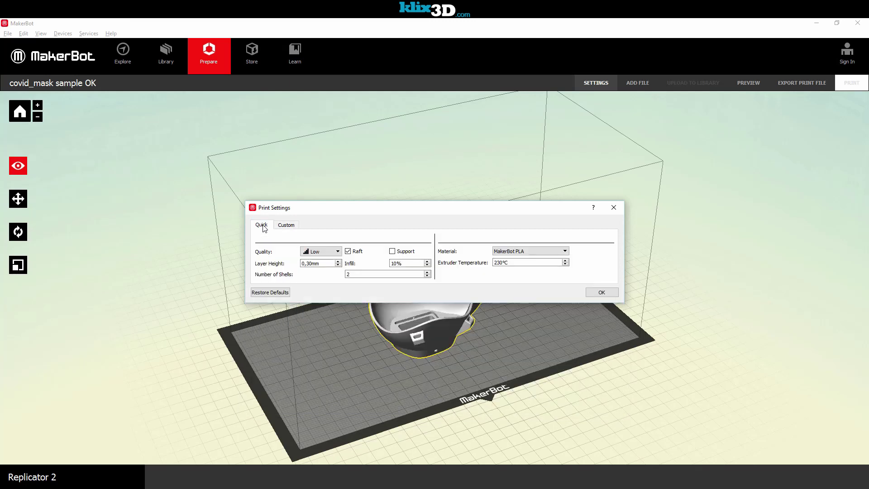
Go through the quality presets and their layer heights, and set the print quality to Standard.
left_click(319, 251)
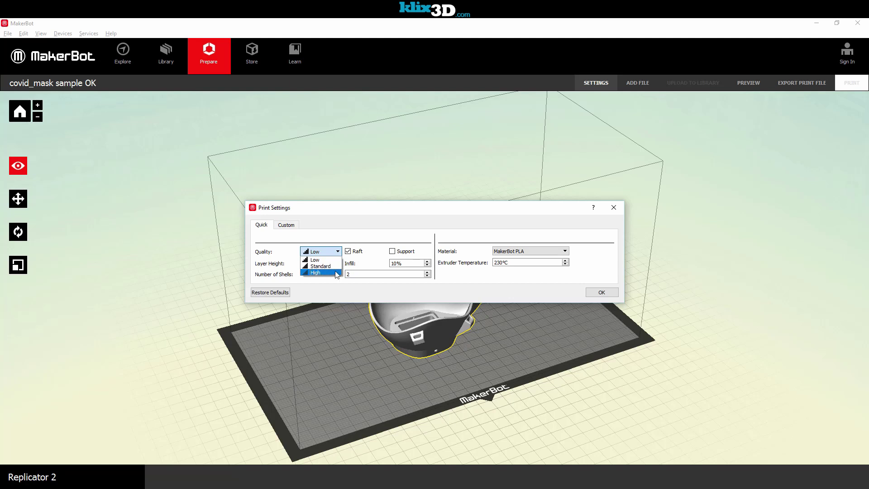
left_click(316, 260)
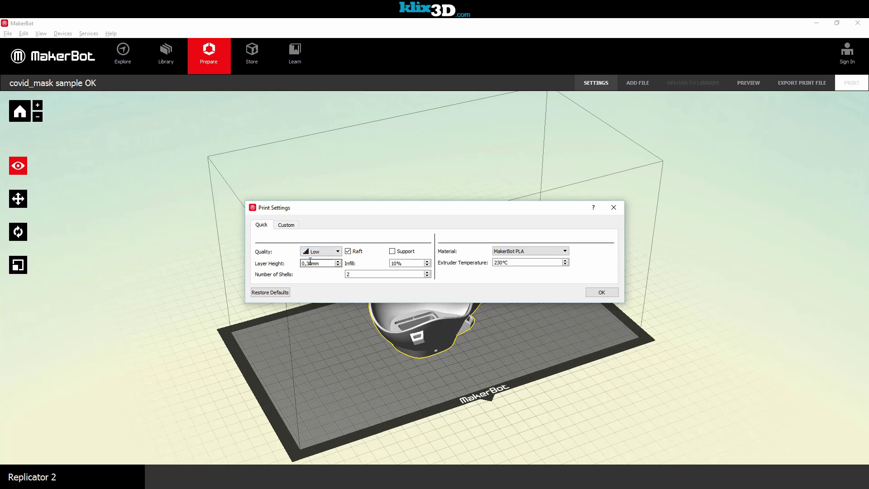
left_click_drag(321, 263, 299, 266)
left_click(321, 264)
left_click(322, 252)
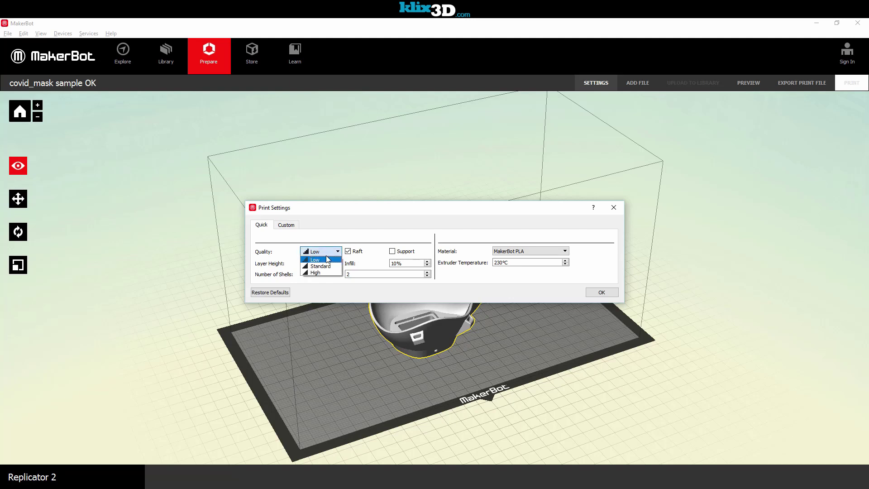
left_click(326, 261)
left_click(322, 251)
left_click(327, 261)
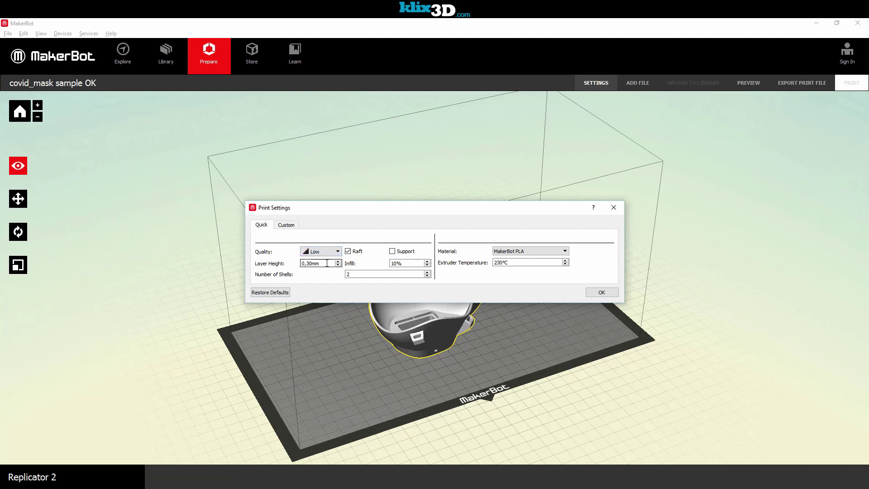
left_click(325, 251)
left_click(328, 262)
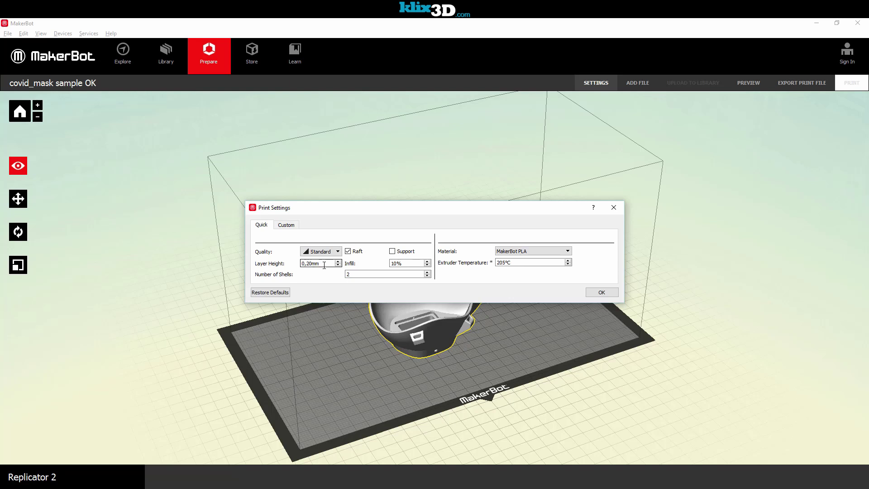
Try a layer height of 0.35 mm and set it back to 0.20 mm.
left_click_drag(324, 265, 296, 266)
type(",35")
key("Return")
left_click_drag(321, 264, 291, 264)
type("0,20")
key("Return")
left_click(320, 254)
left_click(323, 266)
key("Tab")
left_click(356, 275)
Try infill values of 0% and 100%, and set the infill back to 10%.
left_click(409, 262)
left_click_drag(408, 263, 387, 266)
left_click(412, 264)
double_click(405, 264)
type("0")
double_click(407, 263)
type("100")
double_click(415, 263)
type("10")
Review the available materials, keeping MakerBot PLA, and set the extruder temperature to 215 °C.
left_click(513, 252)
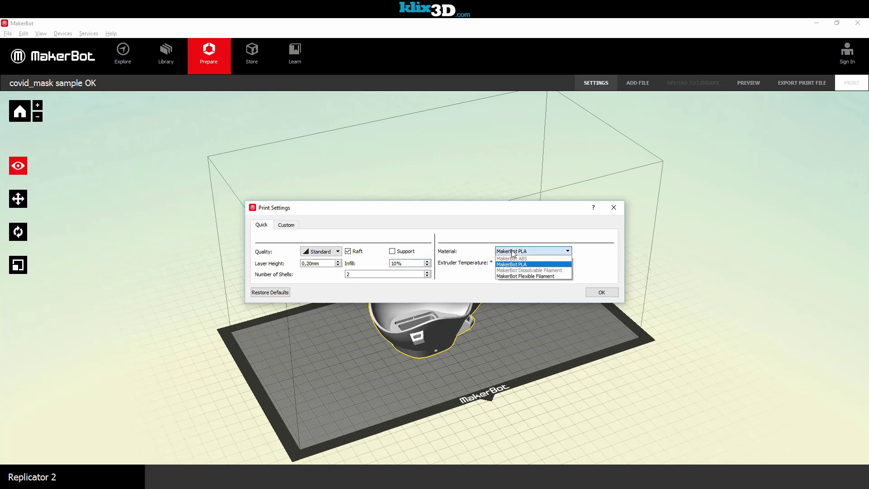
left_click(512, 253)
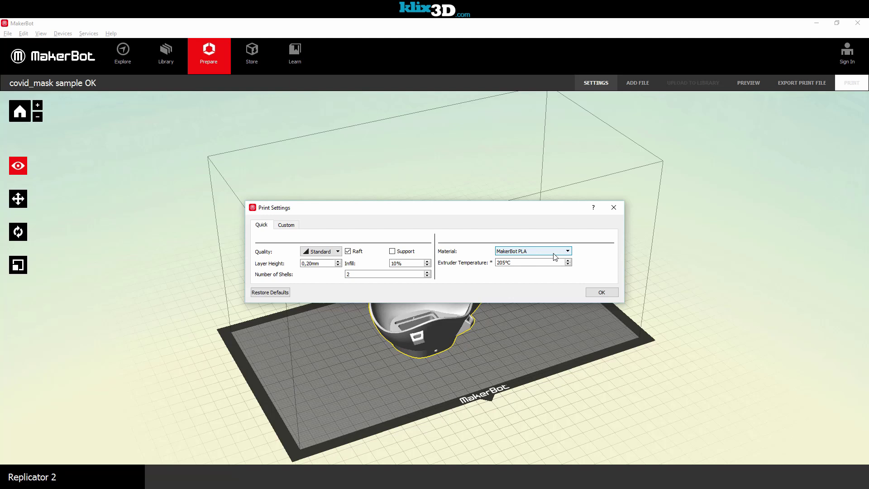
left_click_drag(523, 263, 490, 263)
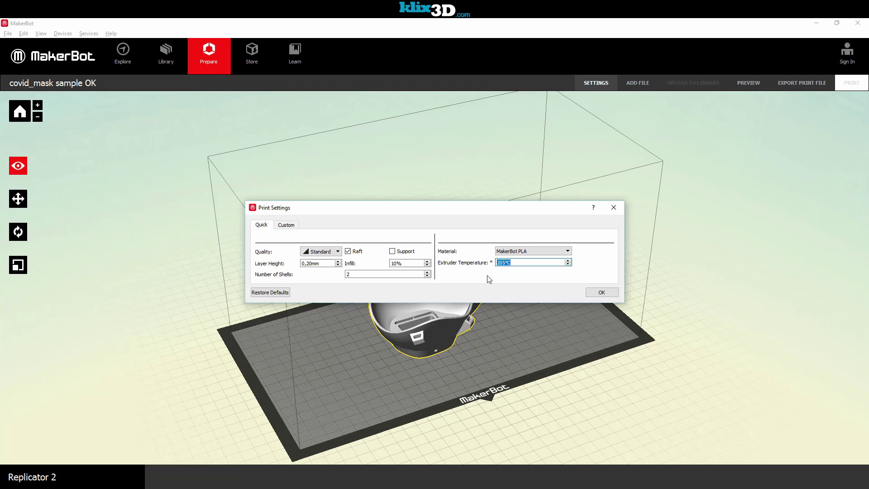
left_click(522, 262)
left_click_drag(524, 263, 492, 261)
type("215")
key("Return")
Restore the default print settings, set the extruder temperature to 215 °C and accept the settings.
left_click(270, 296)
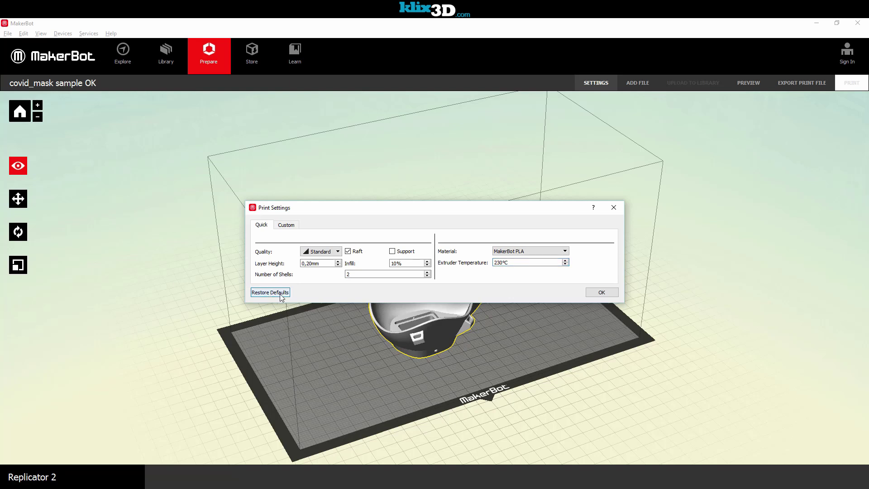
left_click(397, 264)
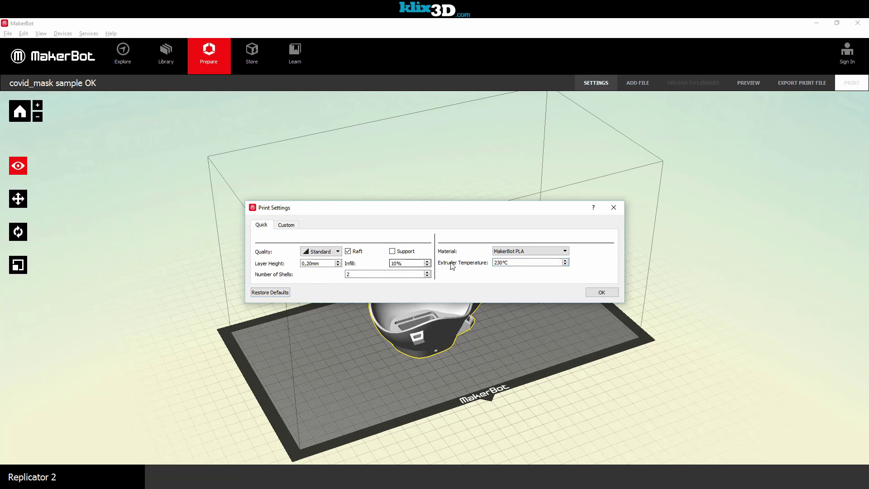
left_click_drag(543, 263, 473, 266)
type("215")
key("Return")
left_click(603, 295)
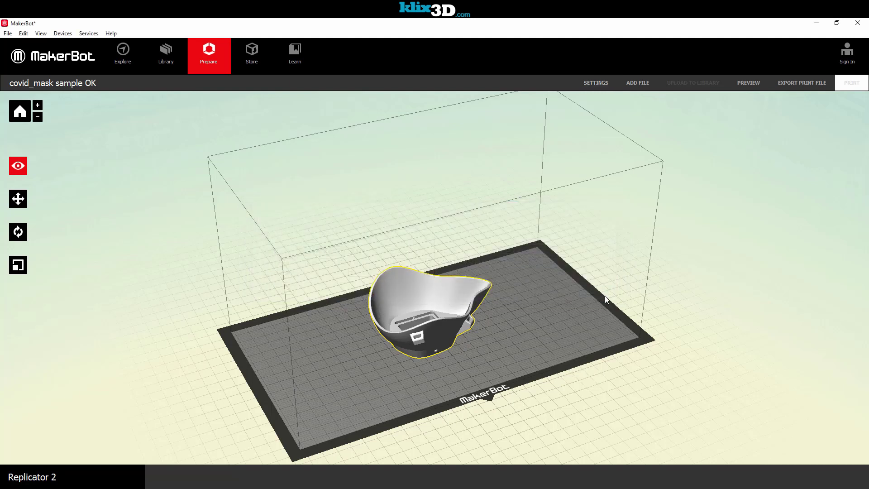
Generate the print preview and examine the mask's layers, material use and print time.
left_click(746, 88)
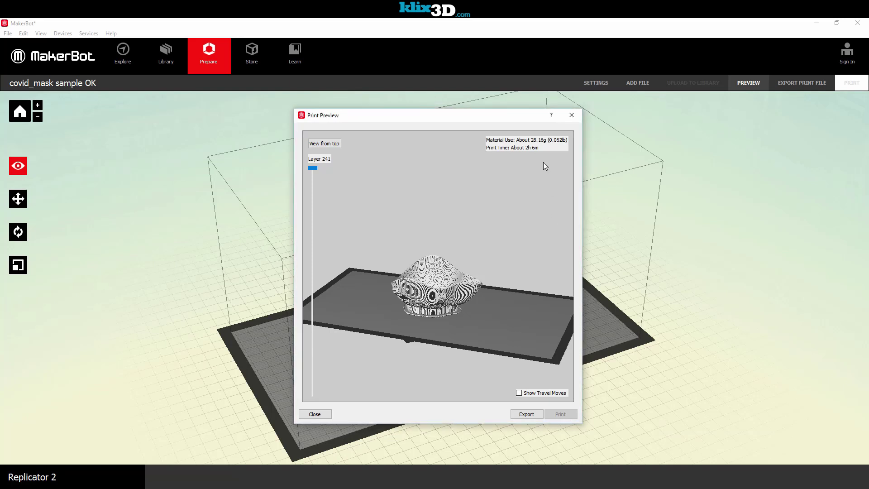
left_click_drag(315, 209, 315, 162)
Export the print from the preview to the mask's files folder, naming the file covid_mask 2h6m29g.x3g.
left_click(527, 414)
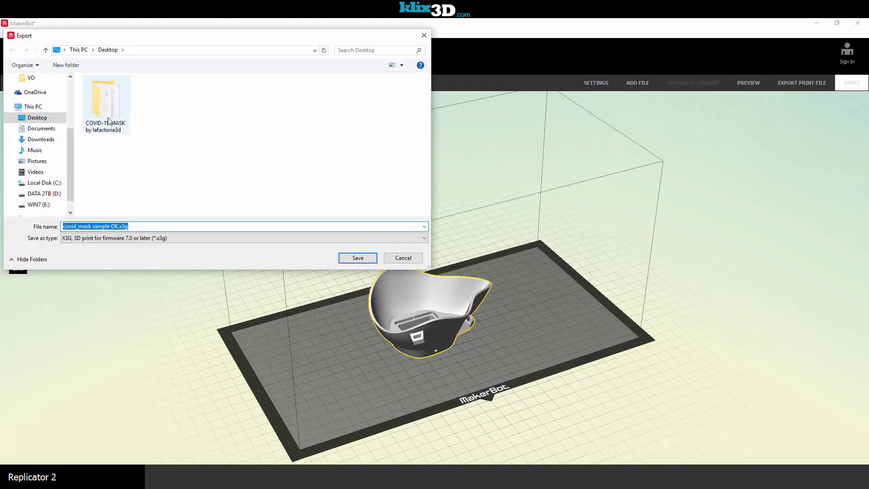
double_click(109, 120)
double_click(103, 90)
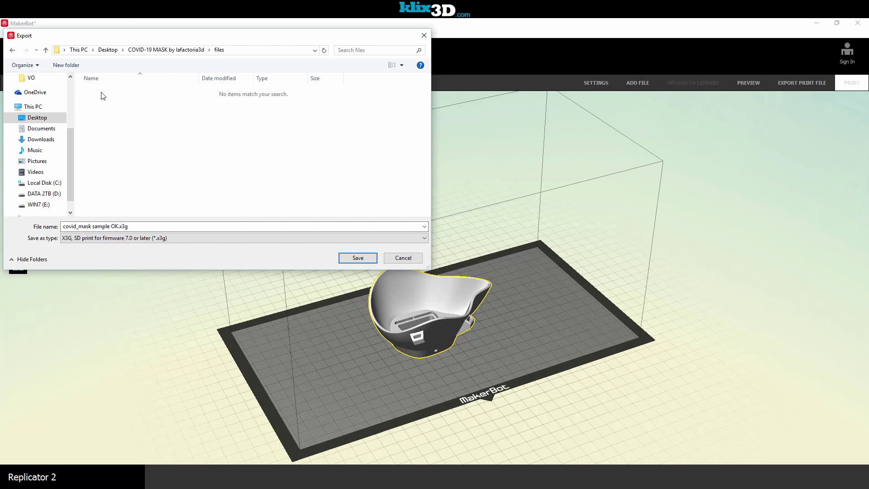
left_click(116, 226)
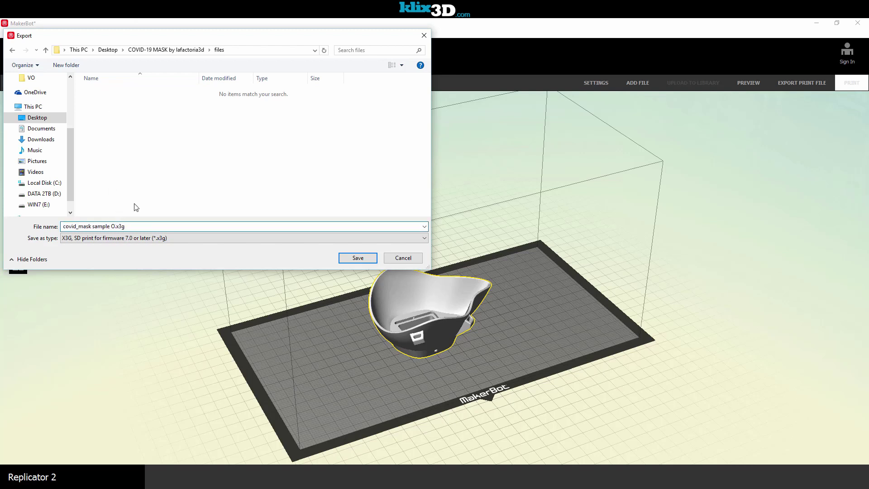
key("BackSpace")
key("BackSpace")
key("BackSpace")
type("26m")
type("h")
left_click_drag(113, 226, 45, 224)
left_click(135, 206)
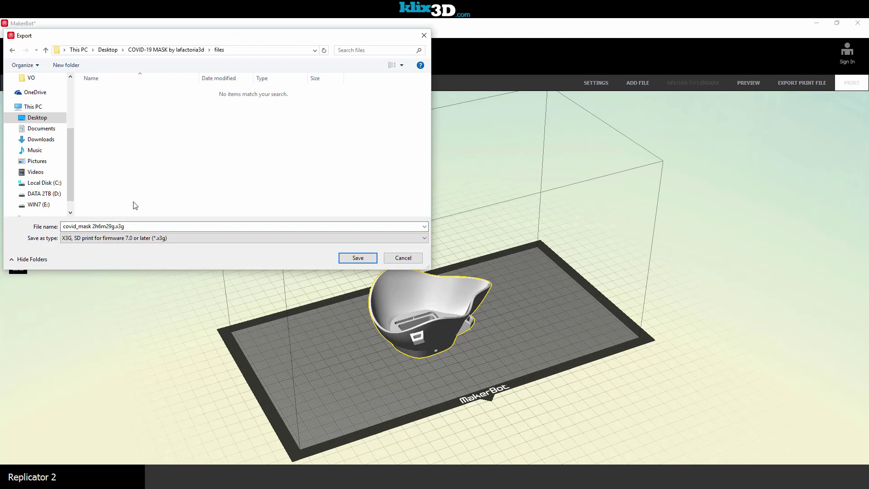
Choose the X3G format for firmware 7.0 or later and save the exported print file.
left_click(156, 238)
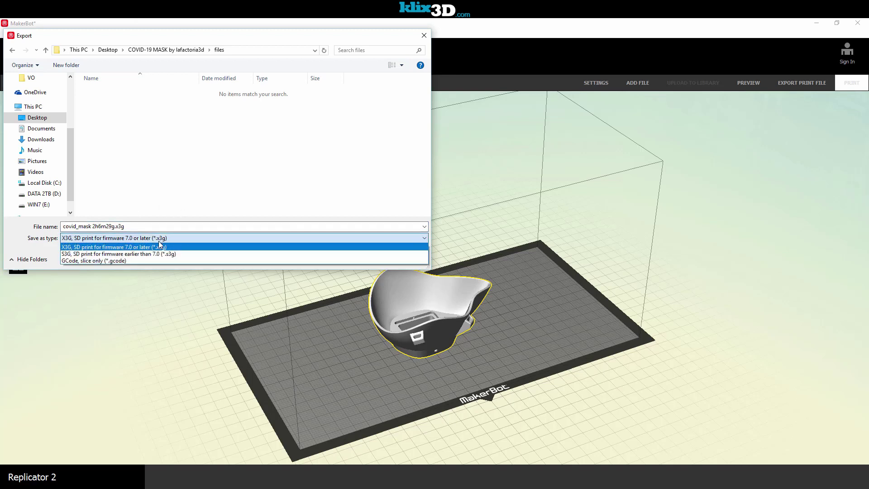
left_click(167, 247)
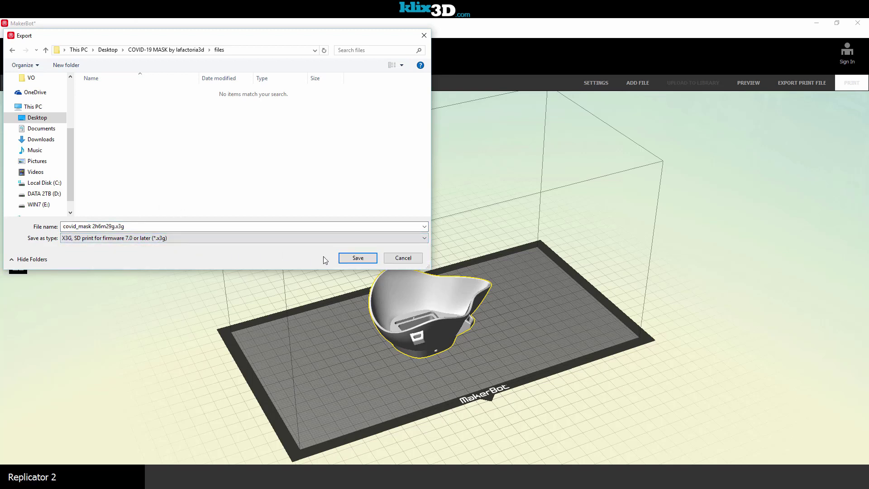
left_click(351, 259)
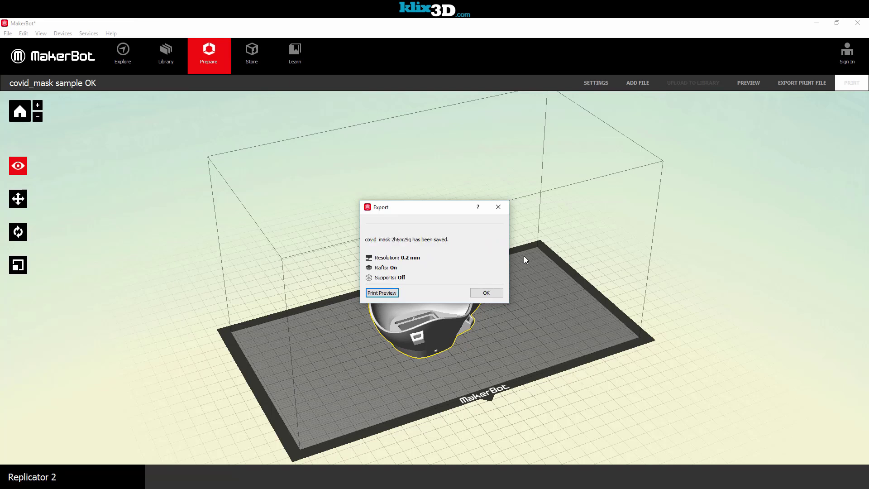
Dismiss the export confirmation, switch to the files folder in File Explorer, copy covid_mask 2h6m29g.x3g and close the folder.
left_click(486, 293)
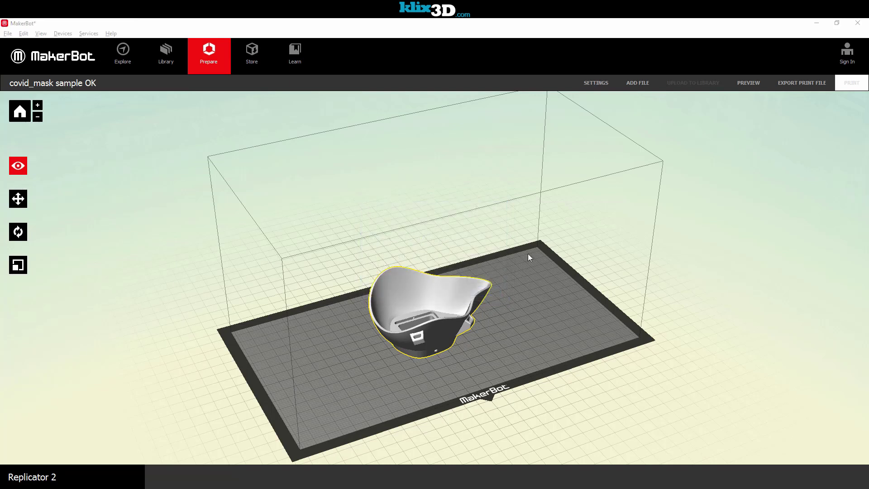
left_click(836, 24)
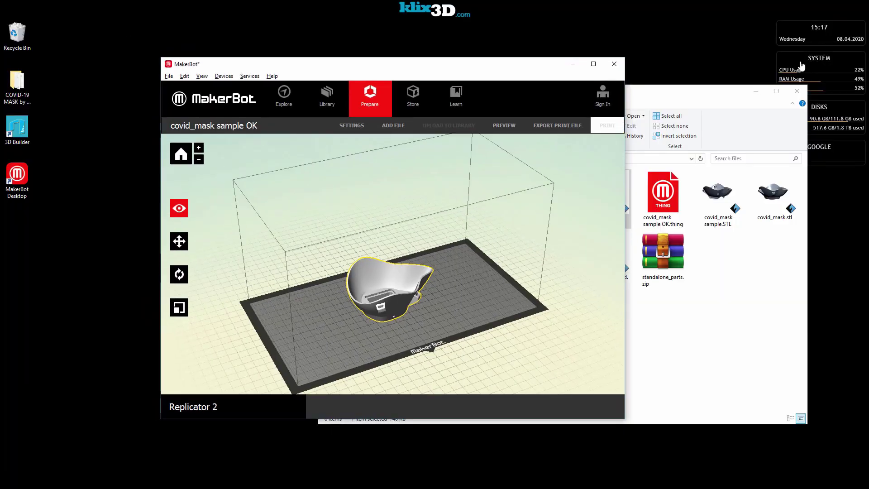
left_click(702, 117)
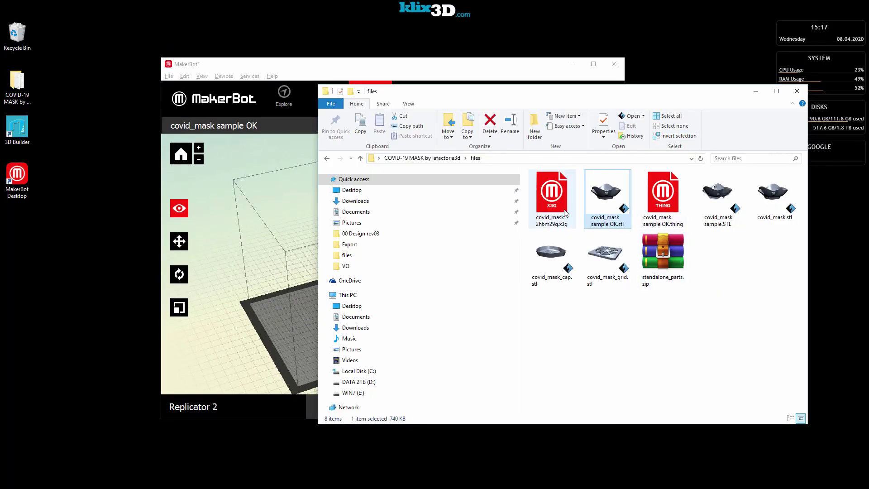
right_click(553, 198)
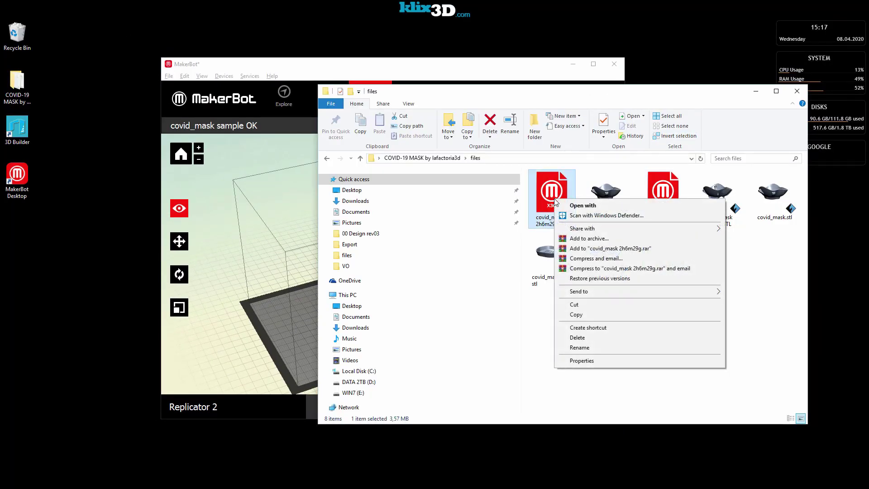
left_click(575, 315)
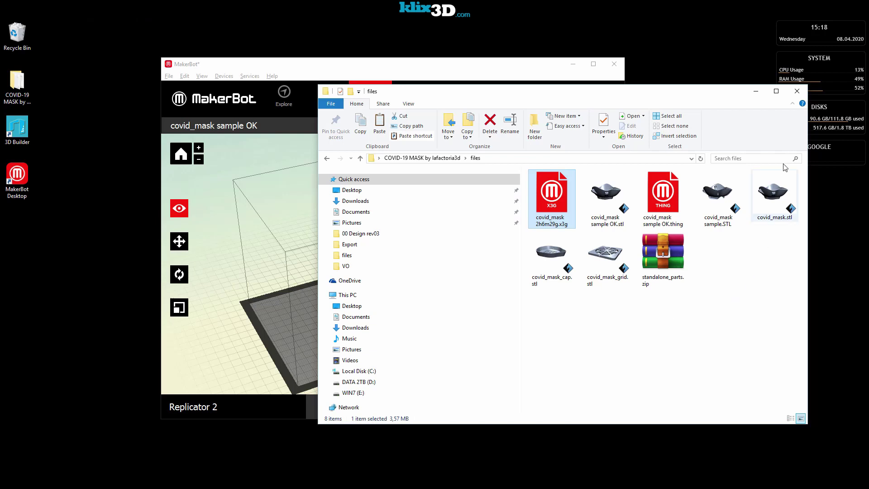
left_click(797, 92)
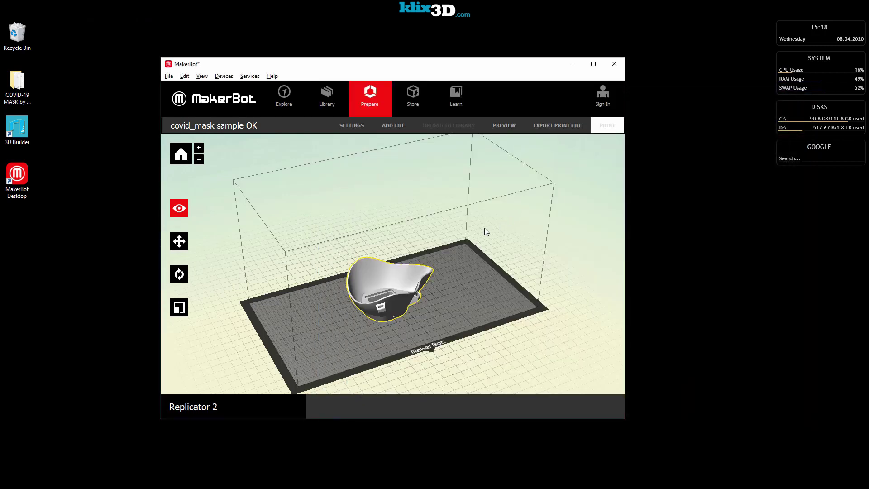
Return to MakerBot Desktop and add covid_mask_cap.stl and covid_mask_grid.stl to the build plate alongside the mask.
left_click(593, 64)
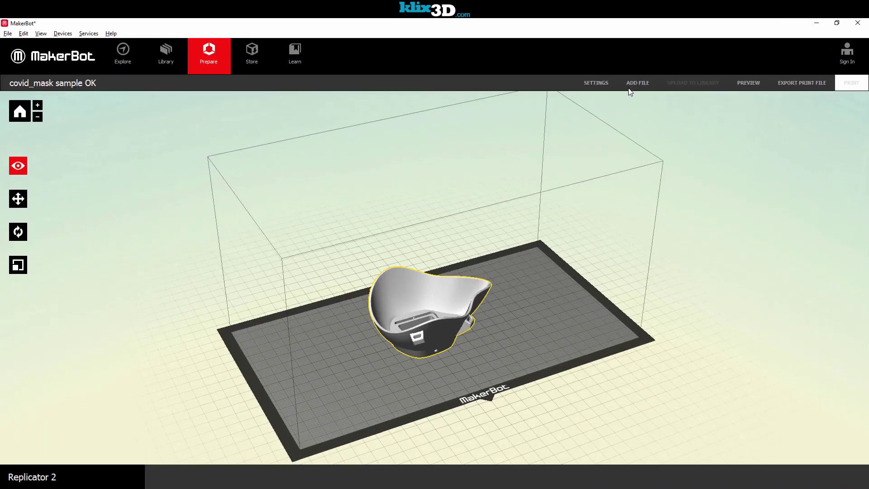
left_click(637, 82)
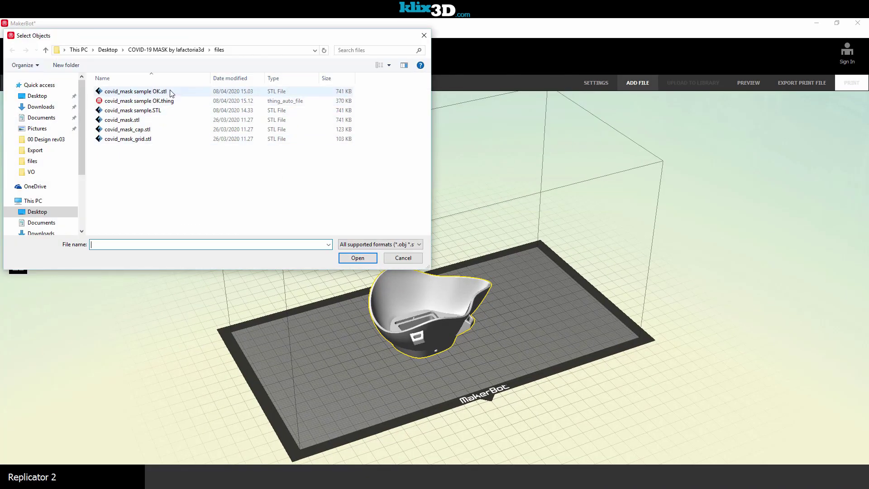
left_click(390, 66)
left_click(410, 28)
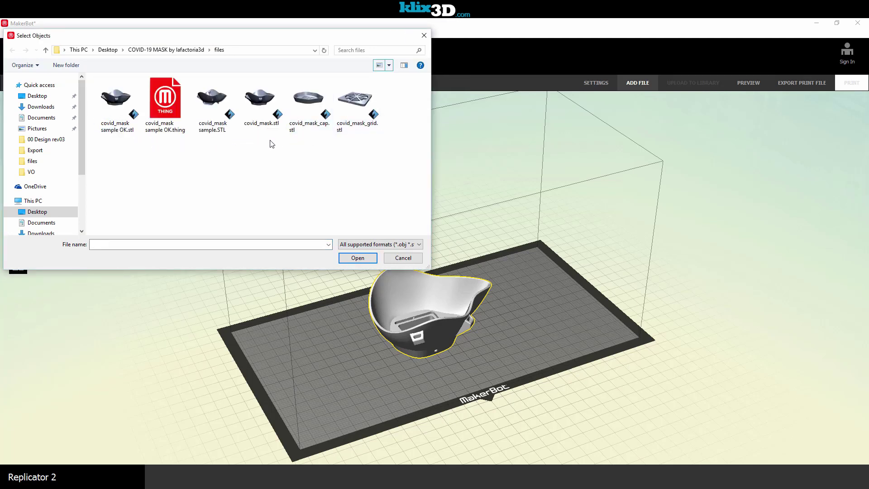
left_click_drag(305, 150, 378, 150)
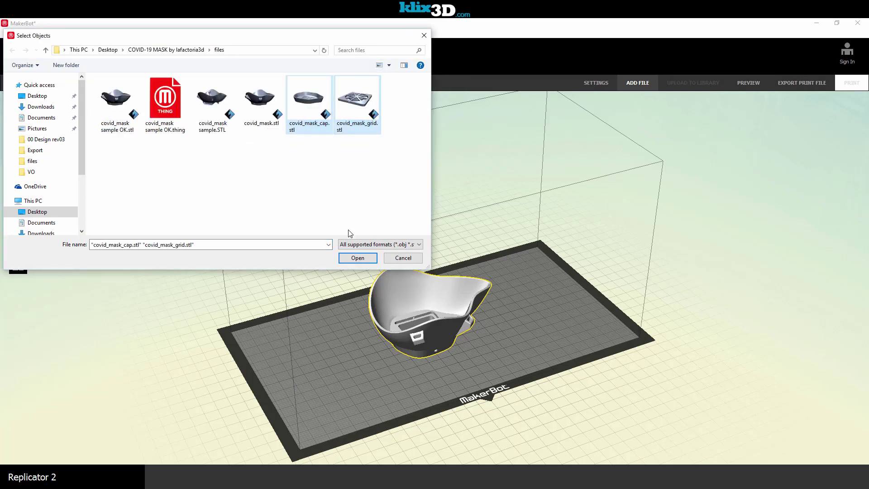
left_click(357, 258)
left_click(457, 207)
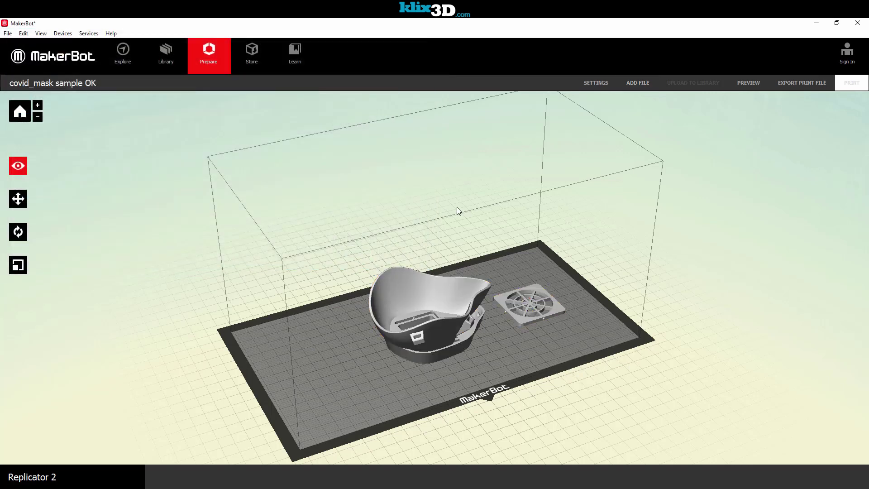
Separate the overlapping parts, moving the mask to about X -88 mm, Y -6 mm and the cap to about X 11 mm, Y -0.7 mm.
left_click_drag(466, 223, 440, 243)
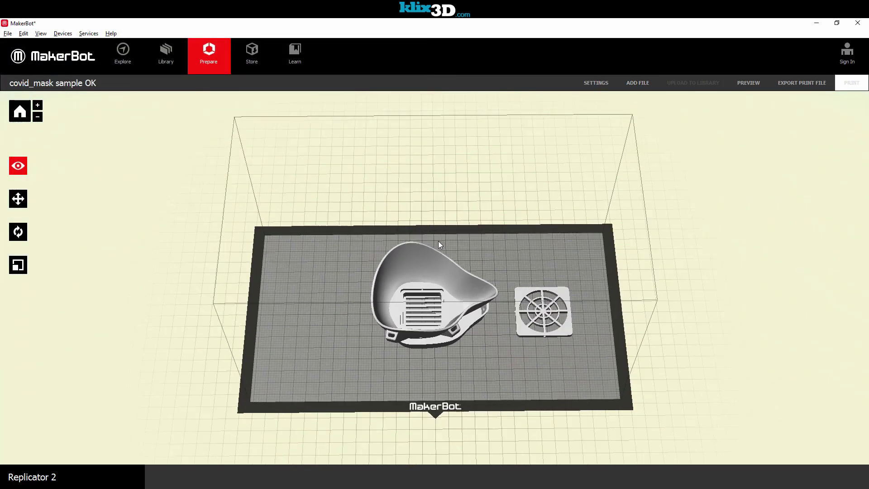
left_click(13, 204)
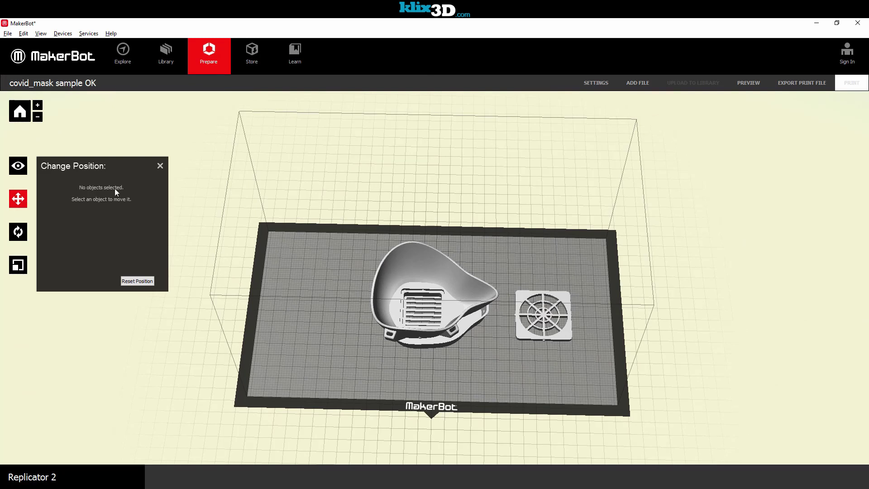
left_click_drag(423, 268, 311, 278)
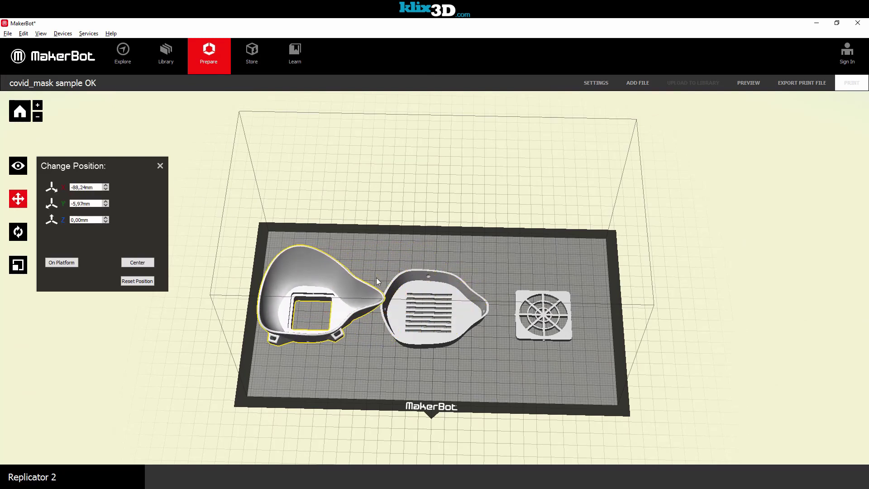
left_click_drag(460, 306, 473, 306)
left_click_drag(473, 271, 518, 222)
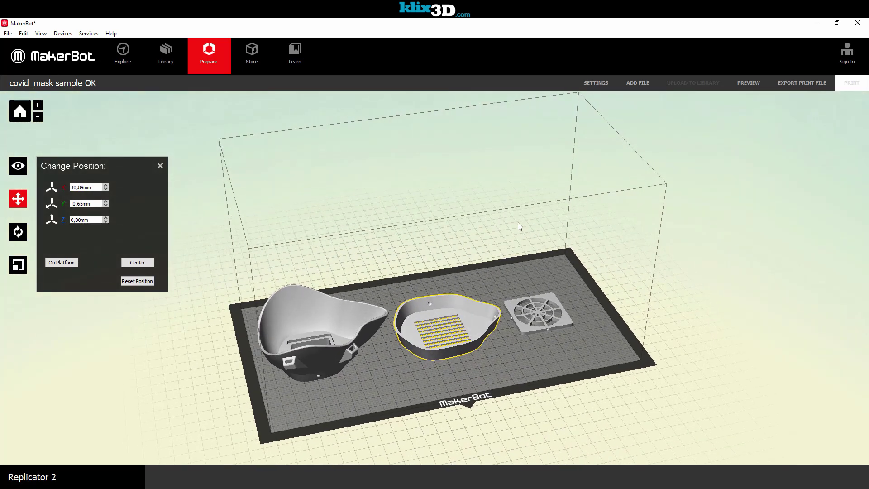
Select all three parts, shift them together across the build plate and clear the selection.
key("ctrl+a")
left_click_drag(479, 315, 494, 310)
left_click(497, 268)
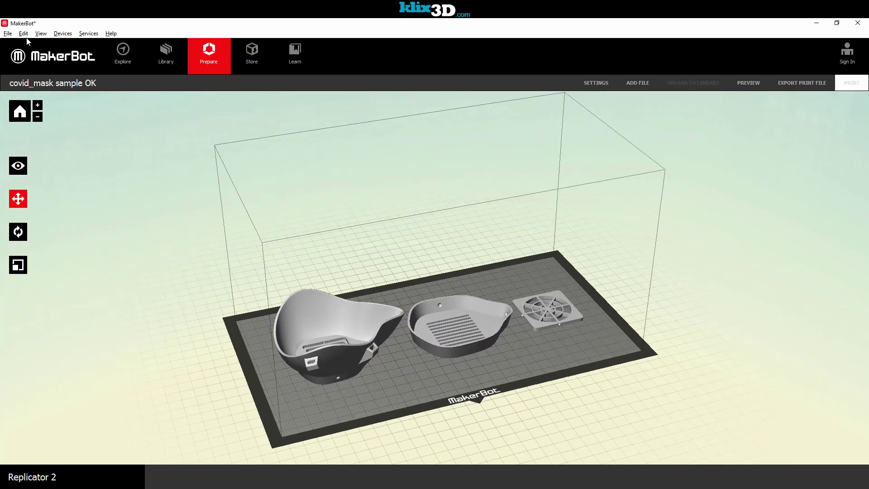
Arrange the mask, cap and grid on the build plate with Auto Layout All and check the arrangement.
left_click(24, 34)
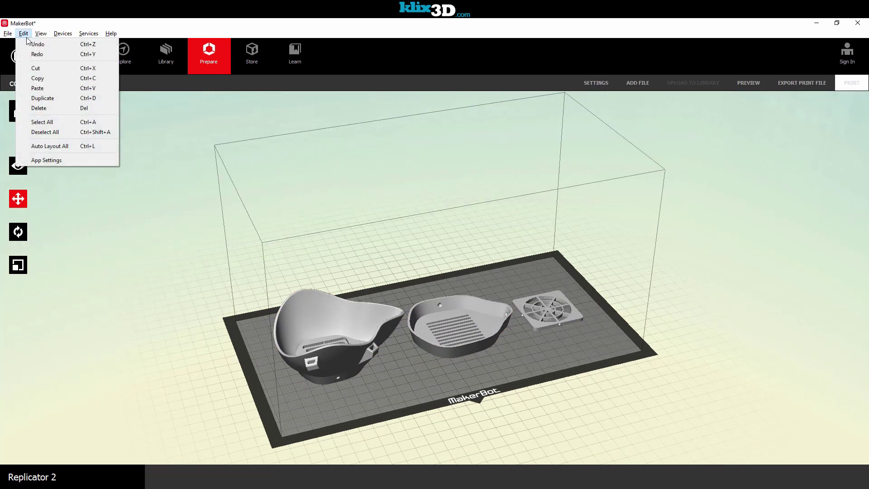
left_click(61, 147)
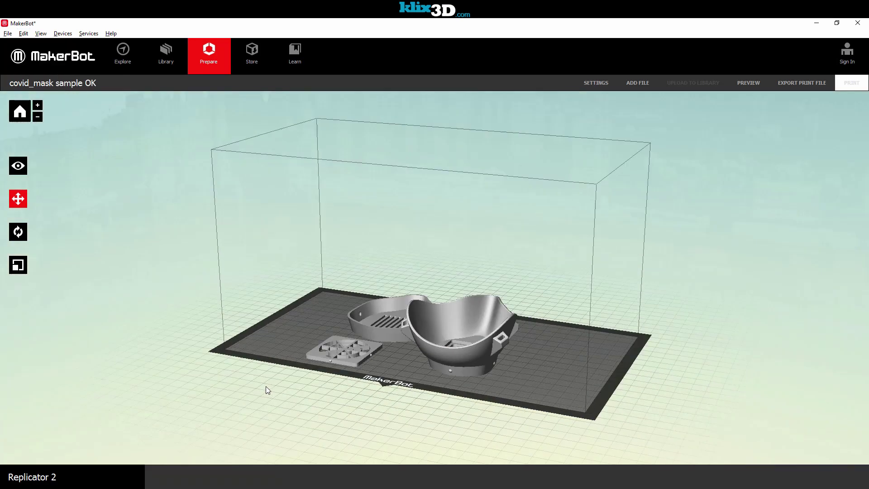
right_click_drag(266, 387, 316, 400)
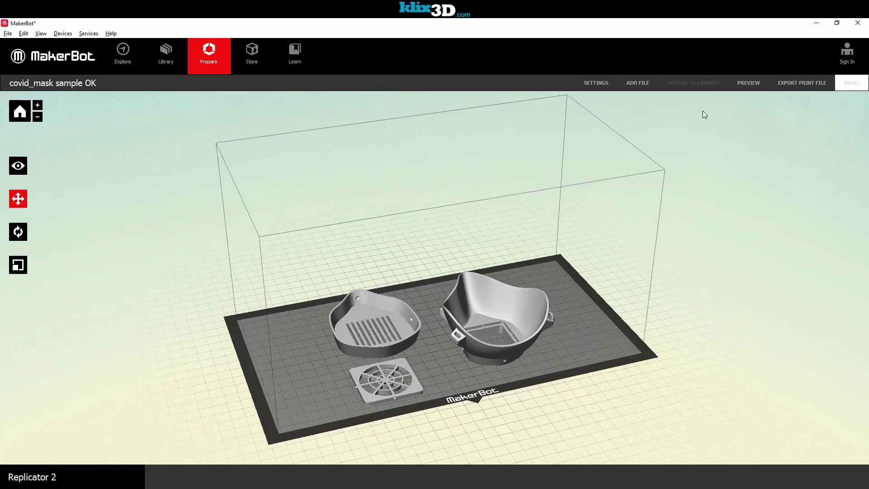
Close MakerBot Desktop, saving the changes to the covid_mask sample OK file.
left_click(857, 22)
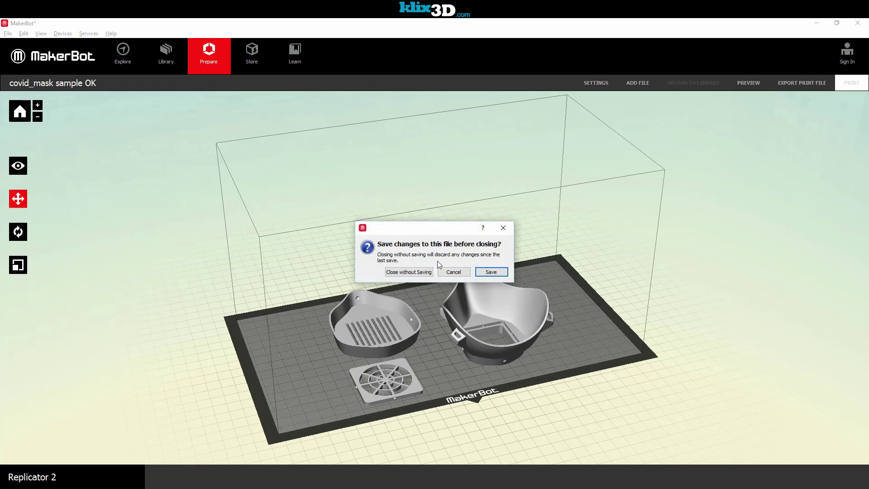
left_click(485, 274)
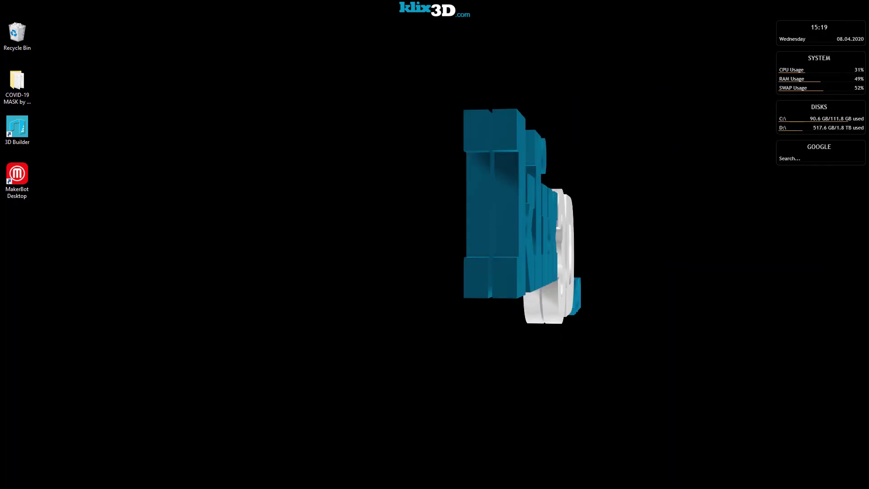